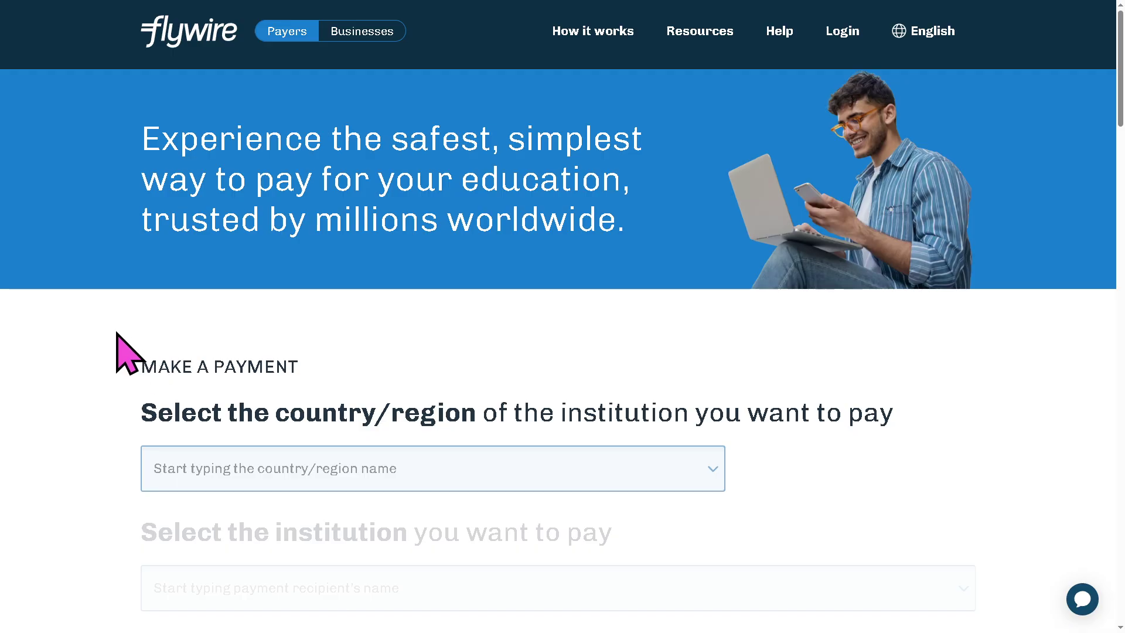
- Set the institution's country to Australia
left_click(275, 472)
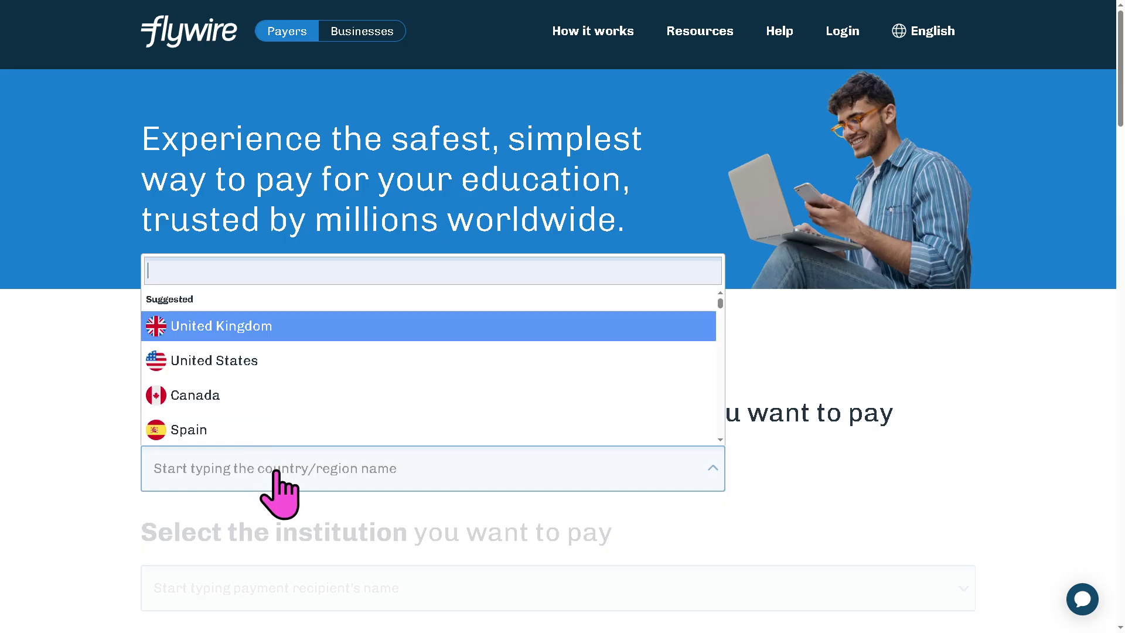
type("Austr")
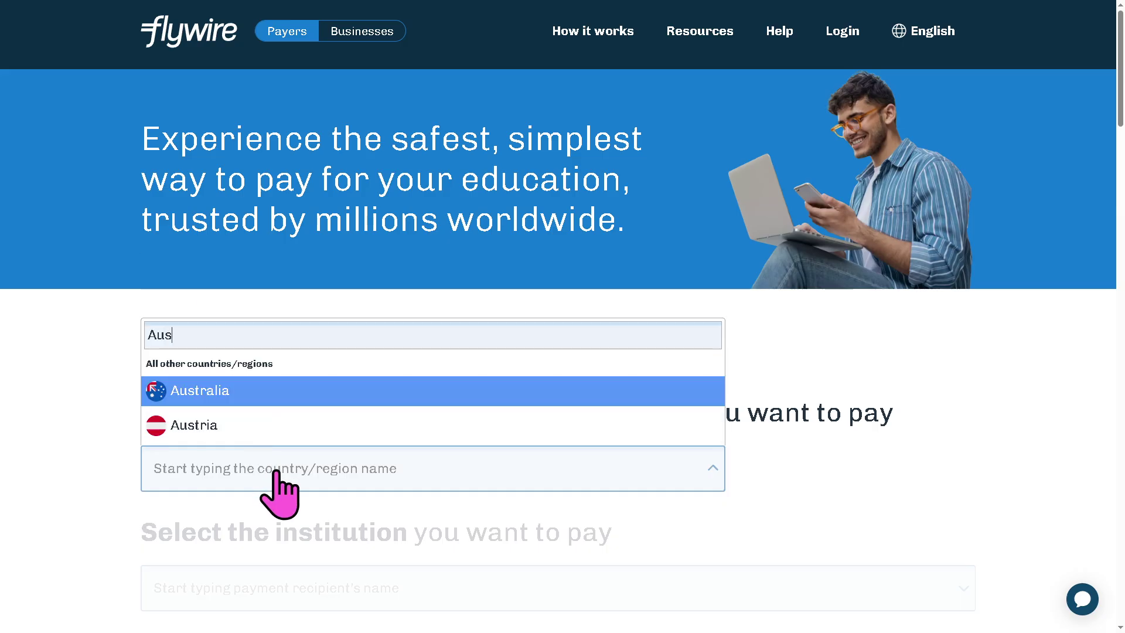
left_click(283, 392)
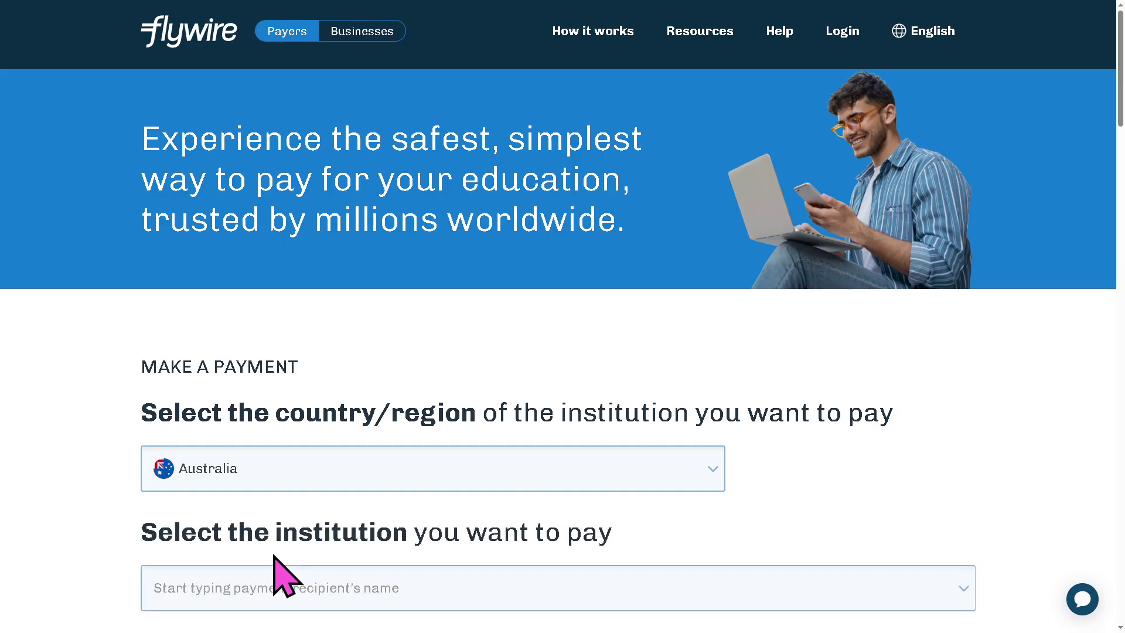
- Choose Adelaide Graduate Research School as the payee and continue to its payment form
left_click(287, 585)
type("School")
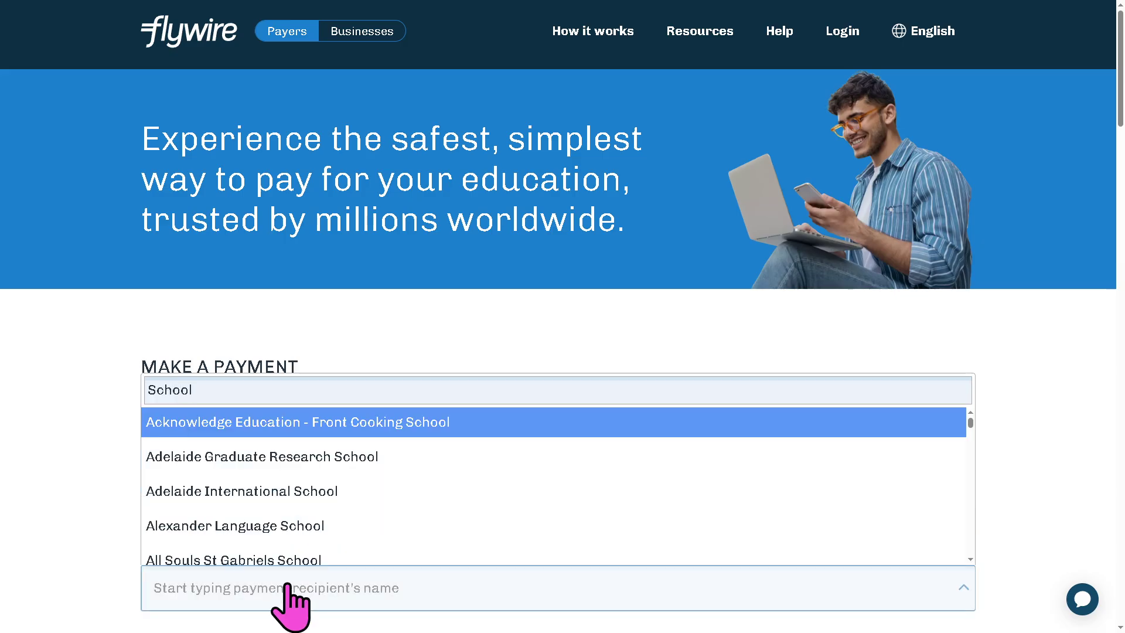
left_click(332, 464)
scroll(528, 475, "down", 1)
scroll(544, 492, "down", 1)
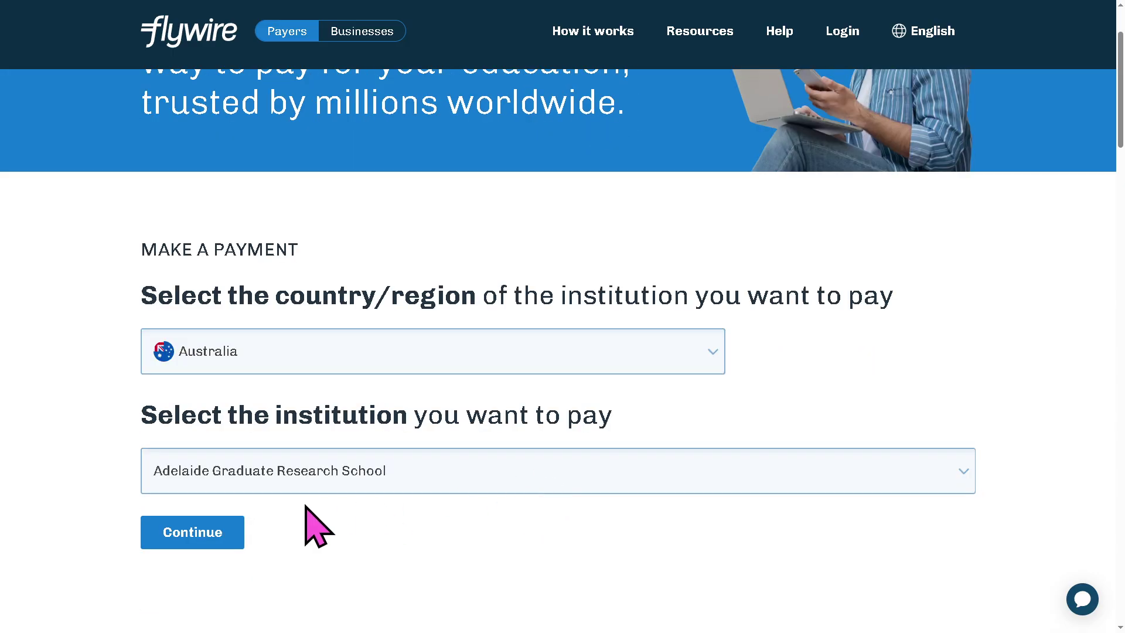
left_click(228, 548)
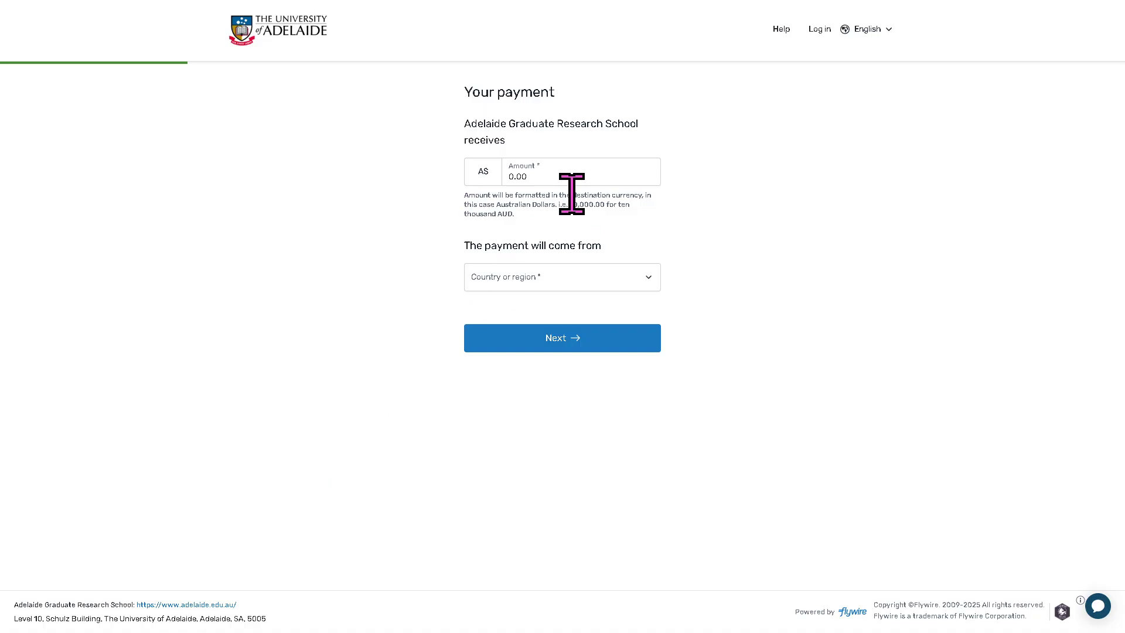
- Enter a payment amount, set the paying country to United States, and submit
left_click(525, 179)
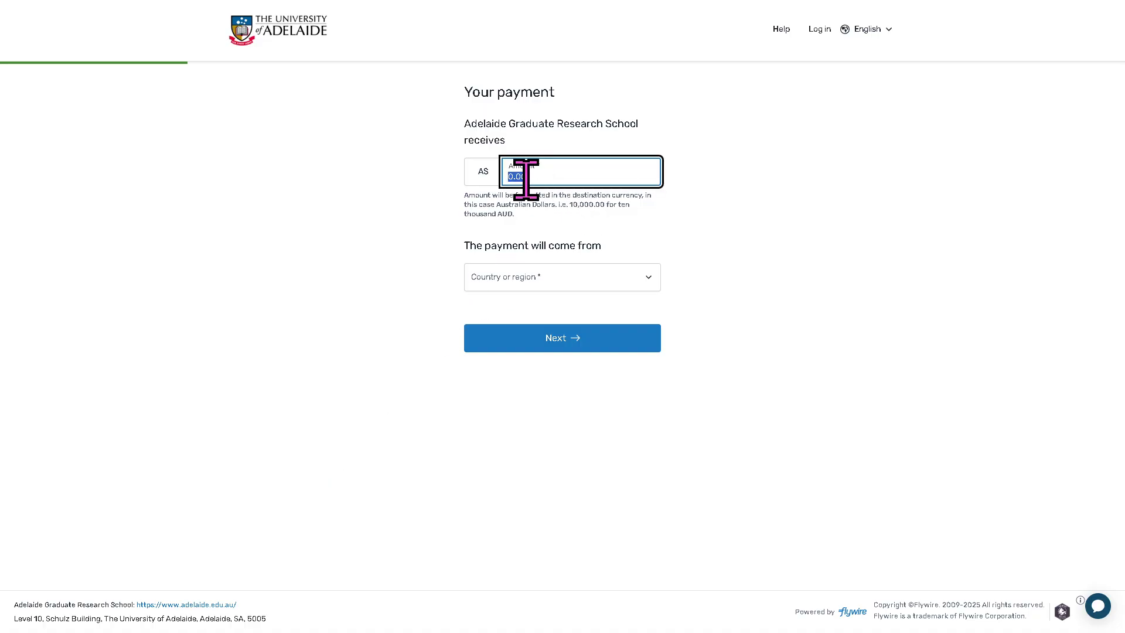
type("69")
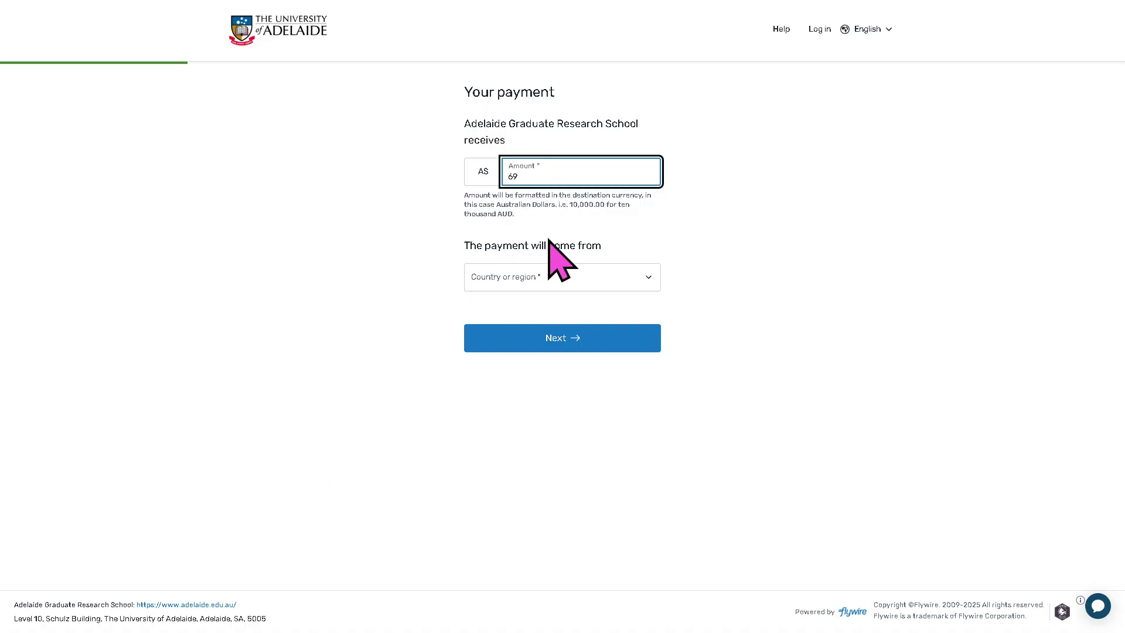
left_click(577, 280)
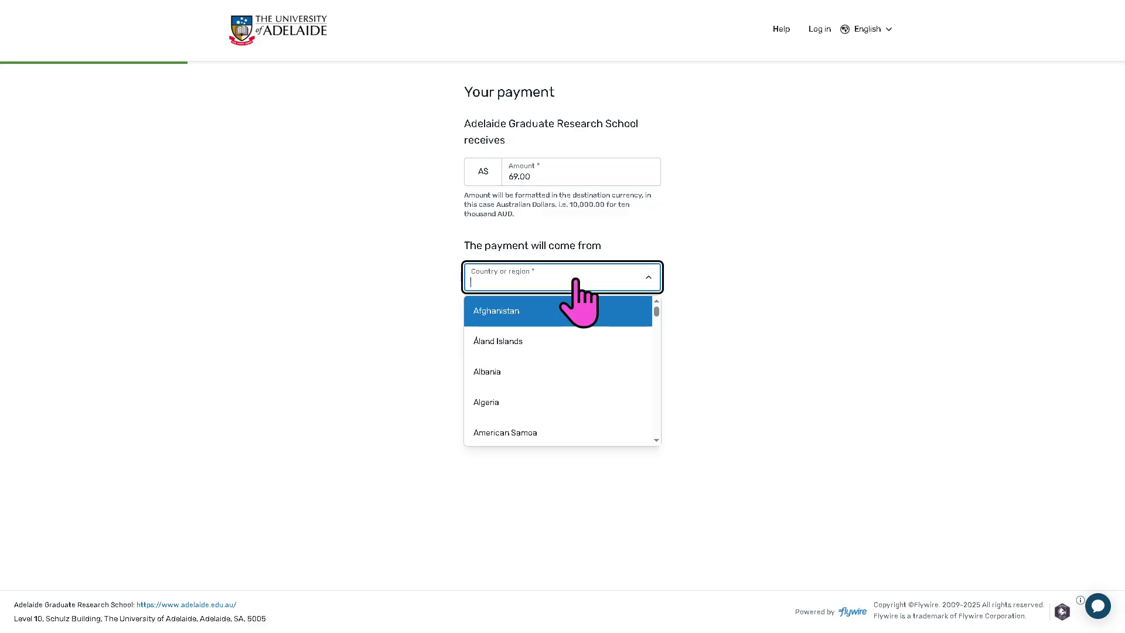
type("Un")
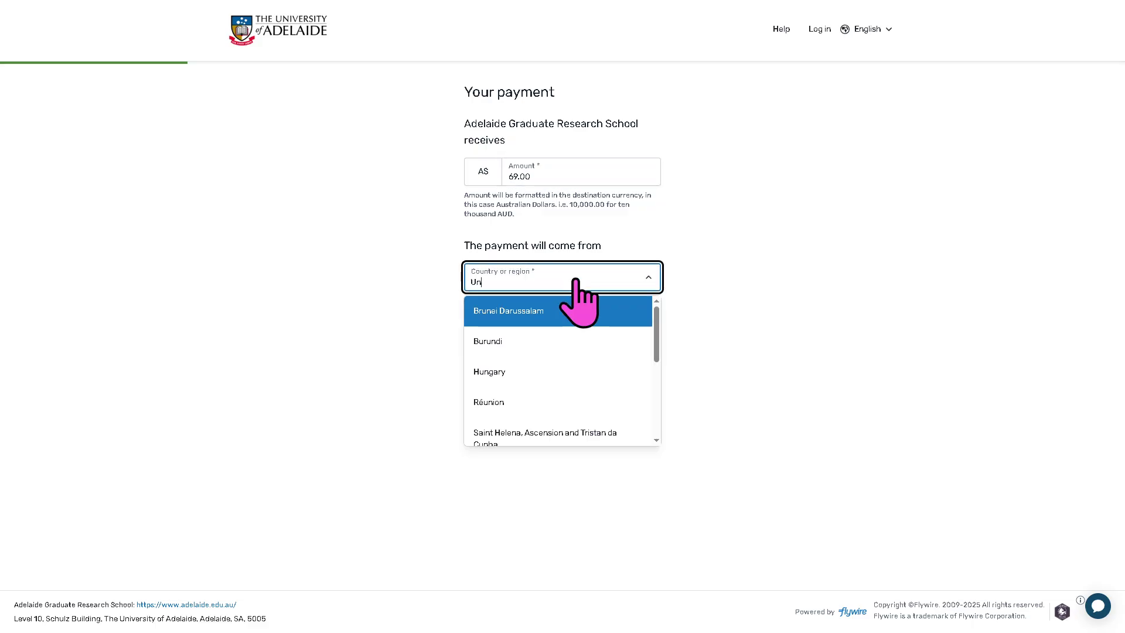
type("it")
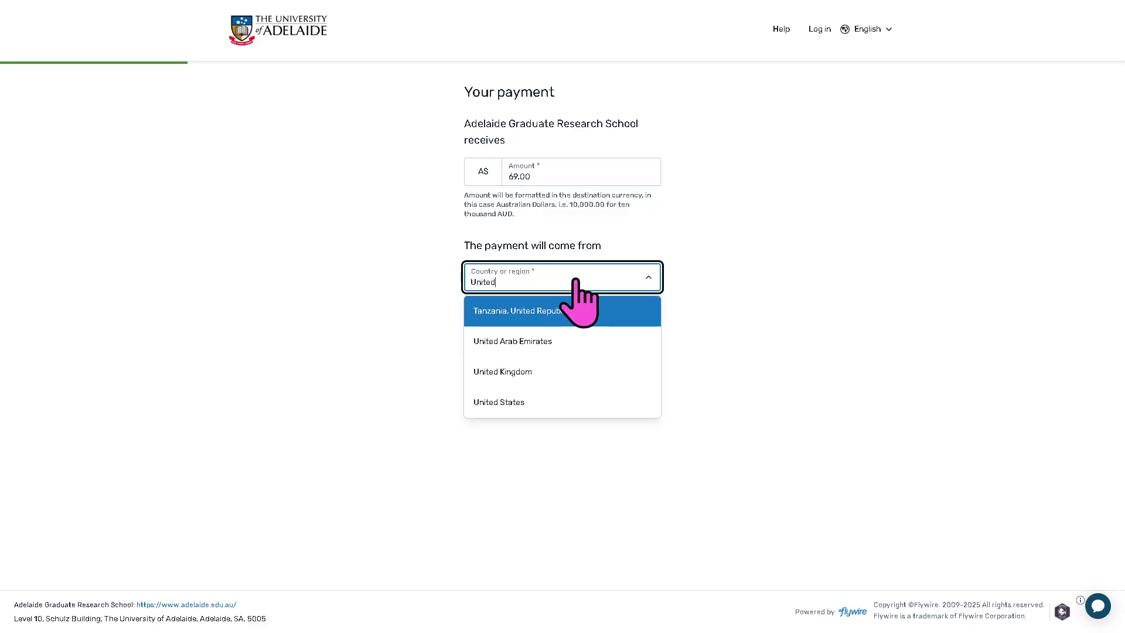
type("ed")
left_click(520, 402)
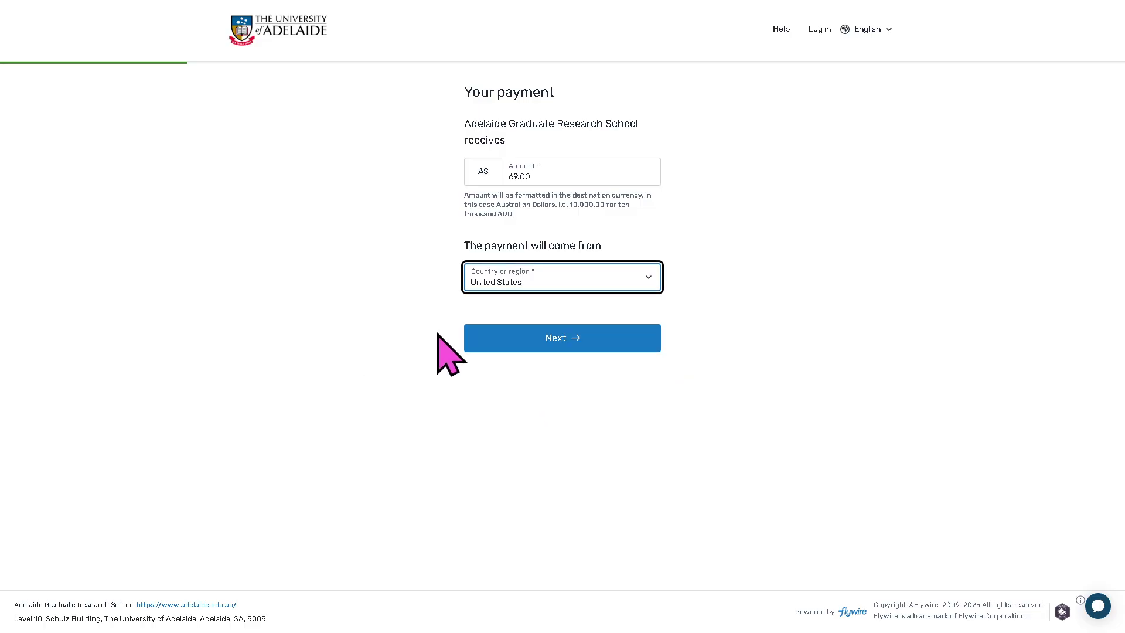
left_click(509, 346)
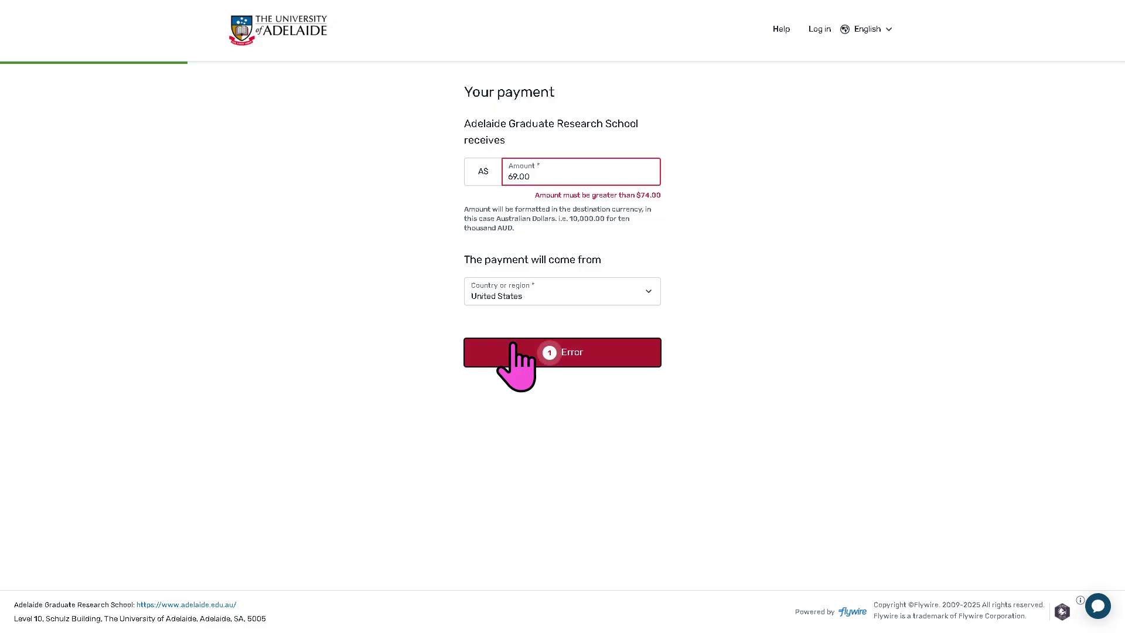
- Correct the too-small amount to 690 and continue to payment methods
double_click(550, 175)
left_click_drag(550, 175, 491, 178)
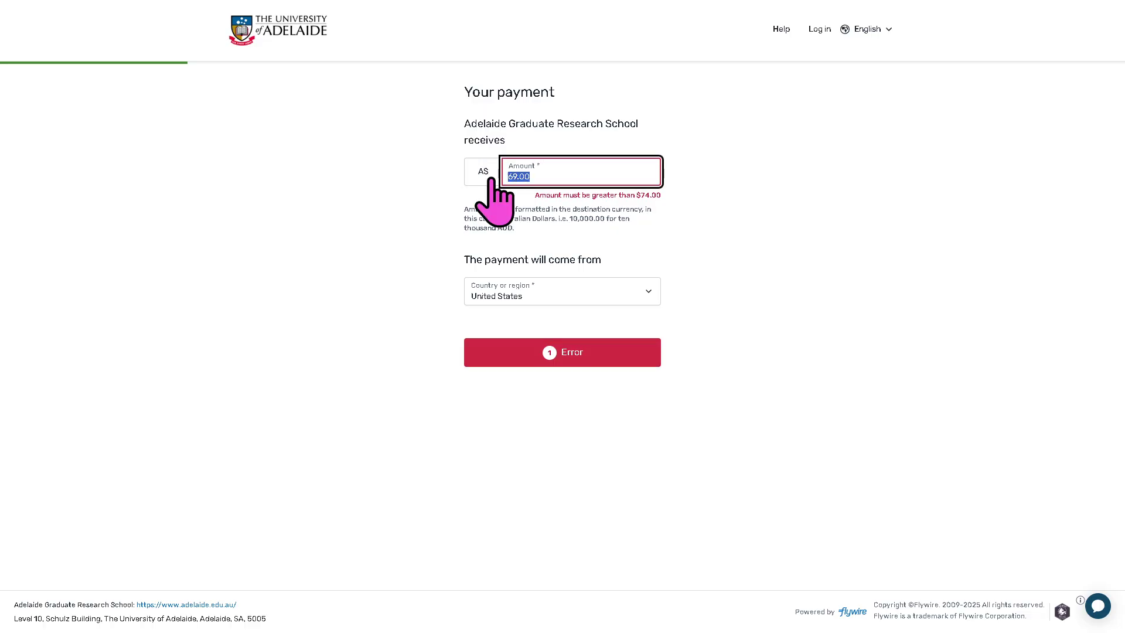
type("690")
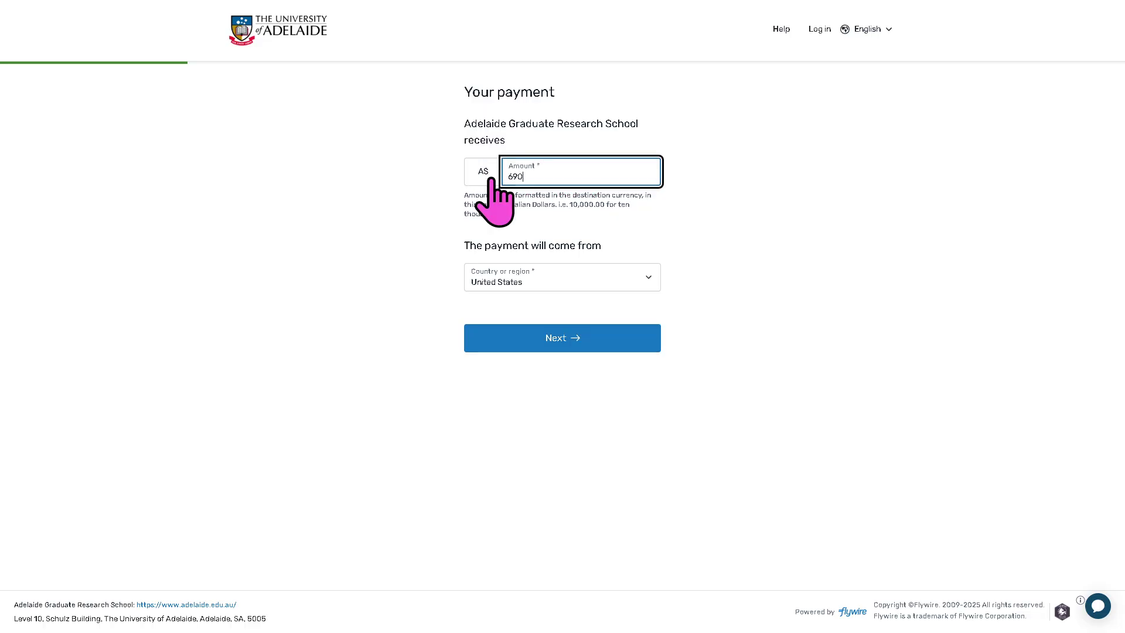
left_click(513, 338)
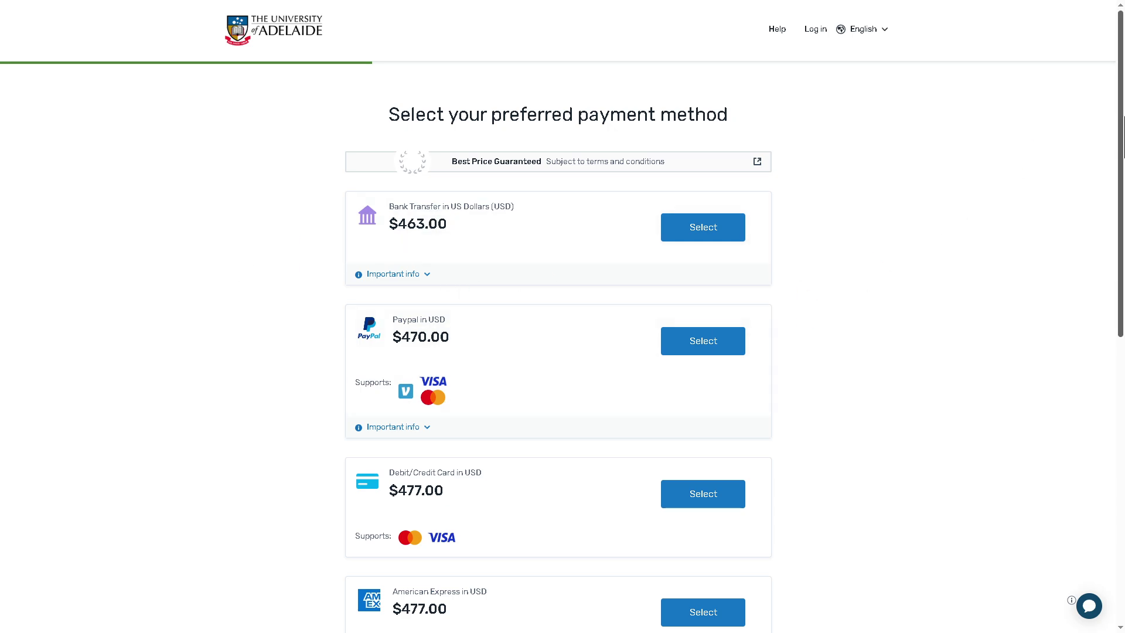
- Compare the payment options and select Bank Transfer in US Dollars at $463.00
left_click_drag(1121, 144, 1122, 432)
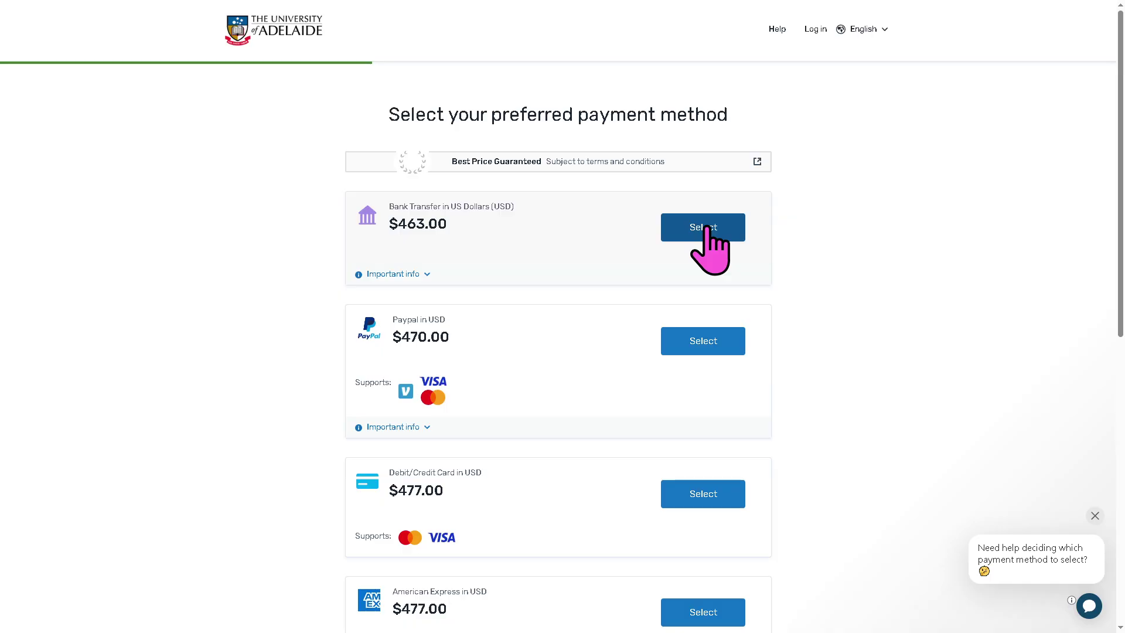
left_click(705, 228)
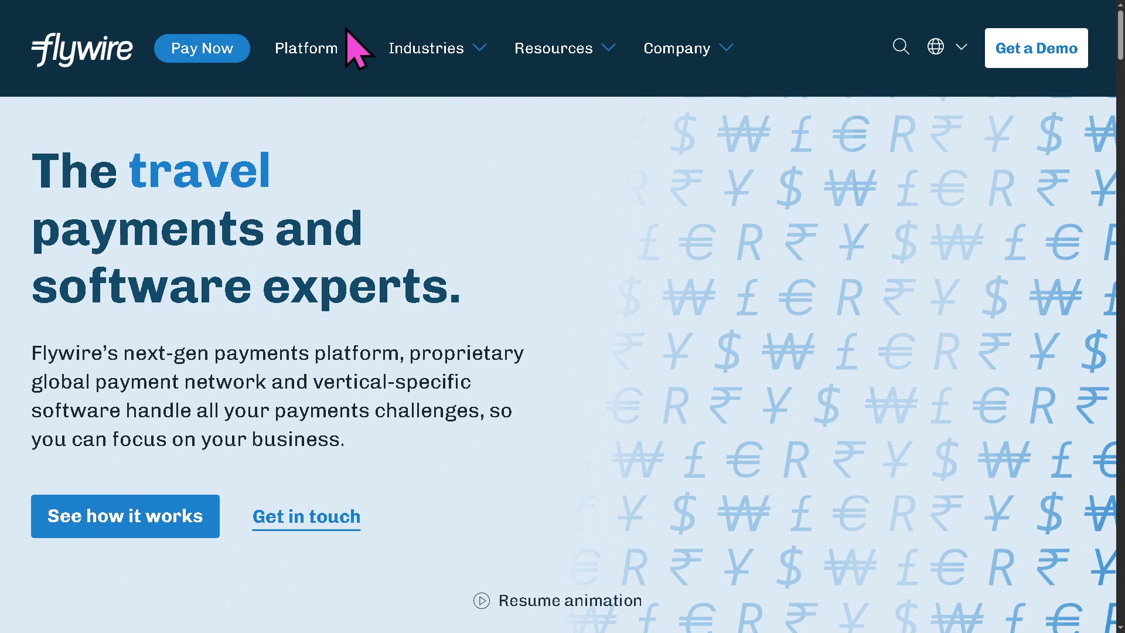
- Open the Global Payment Network page and scroll down to the four-step payment process
left_click(351, 47)
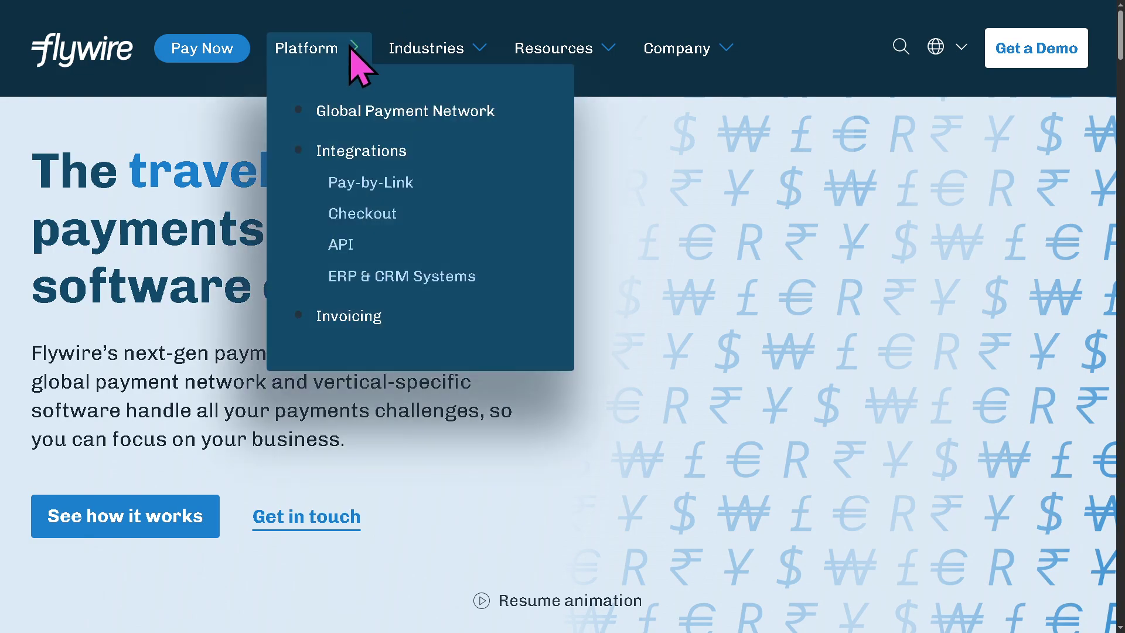
left_click(365, 111)
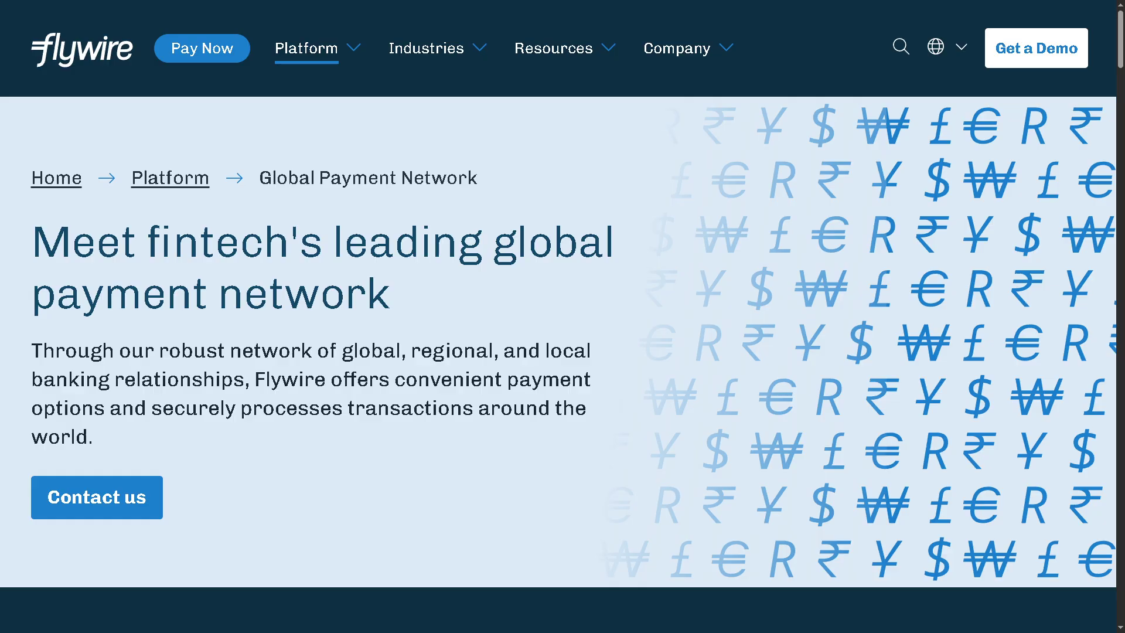
left_click_drag(1120, 53, 1120, 229)
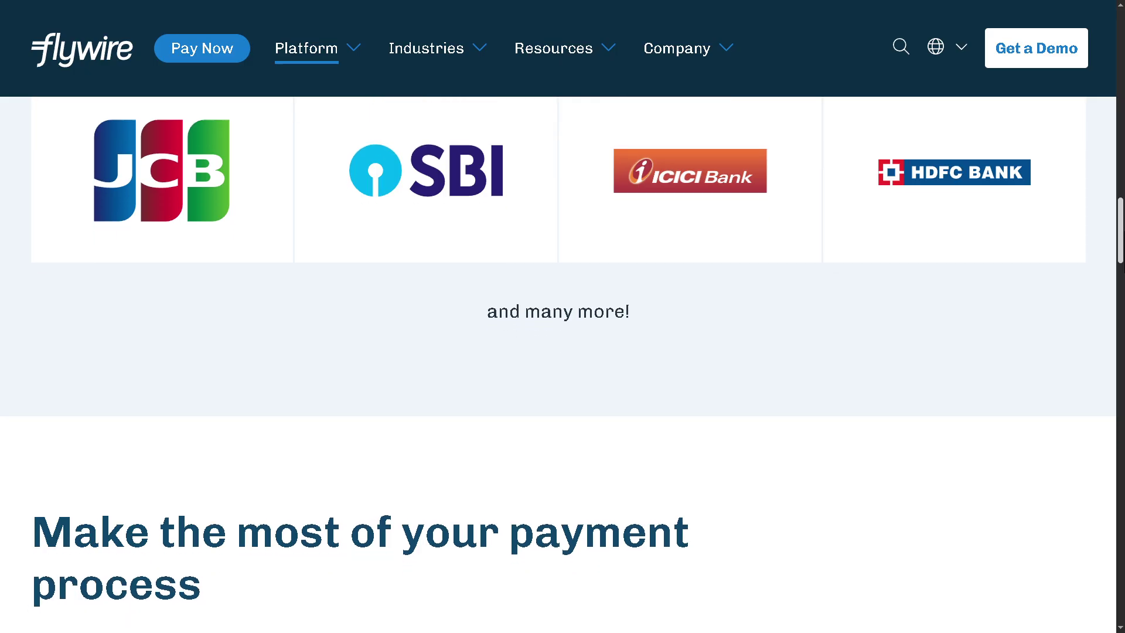
scroll(557, 363, "down", 3)
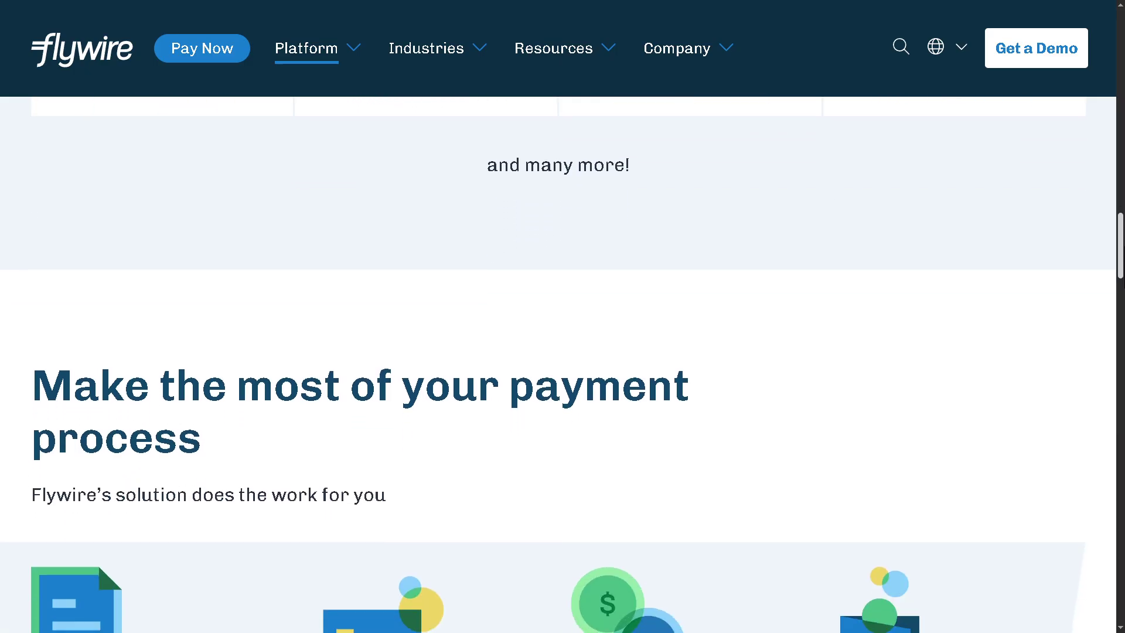
scroll(558, 363, "down", 4)
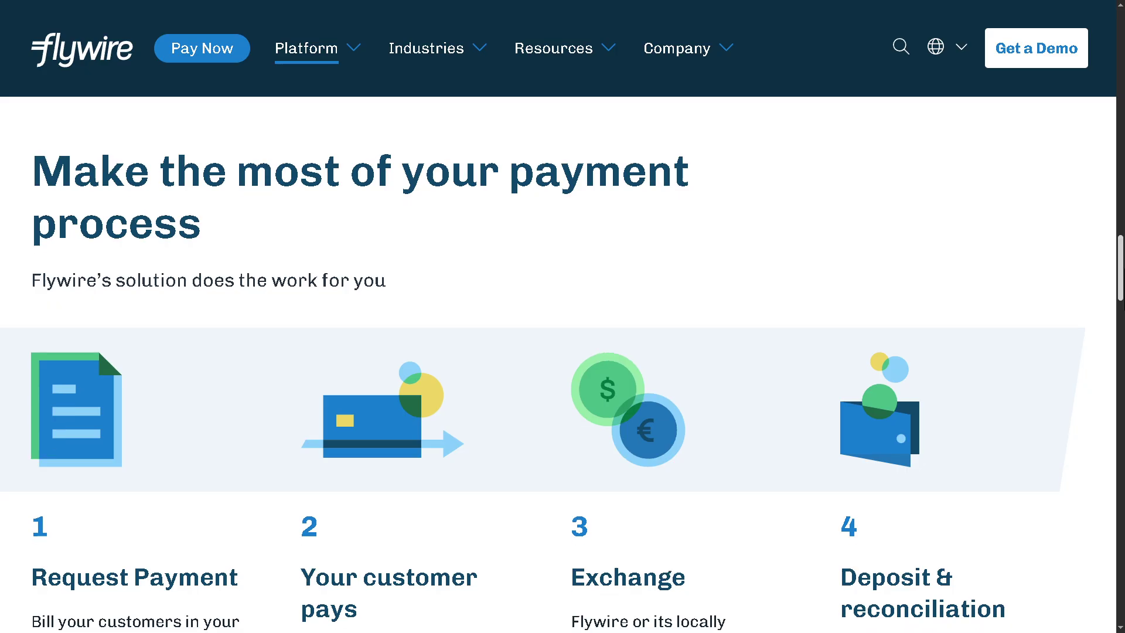
scroll(558, 363, "down", 2)
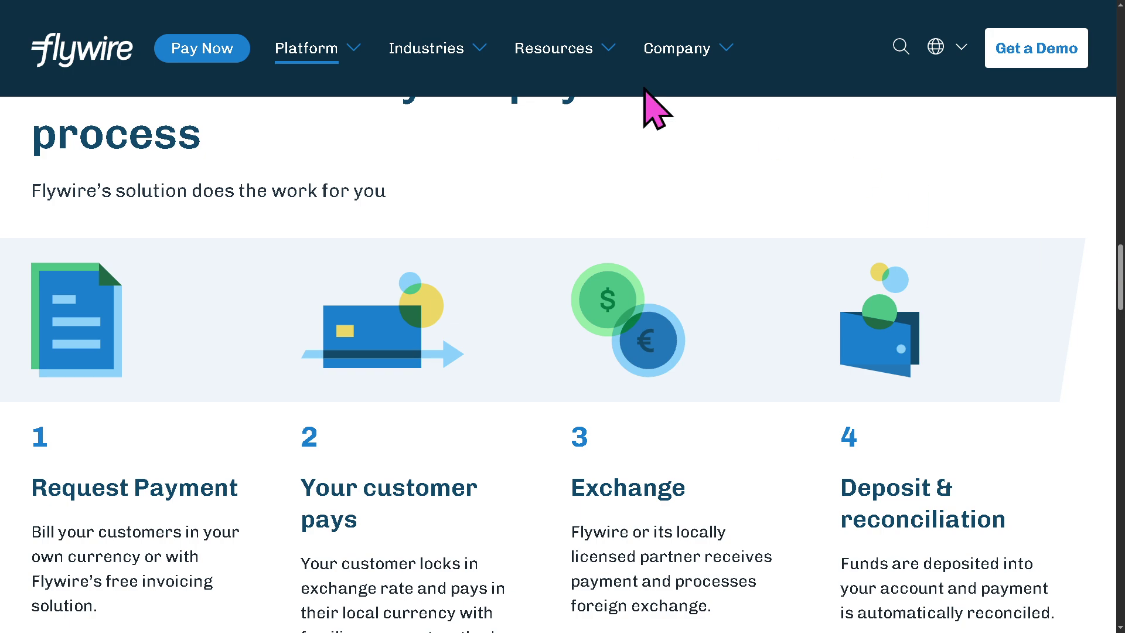
- Open the Integrations page and scroll past Pay by link, Checkout, Payer Elements and API to the contact form
mouse_move(319, 50)
left_click(353, 153)
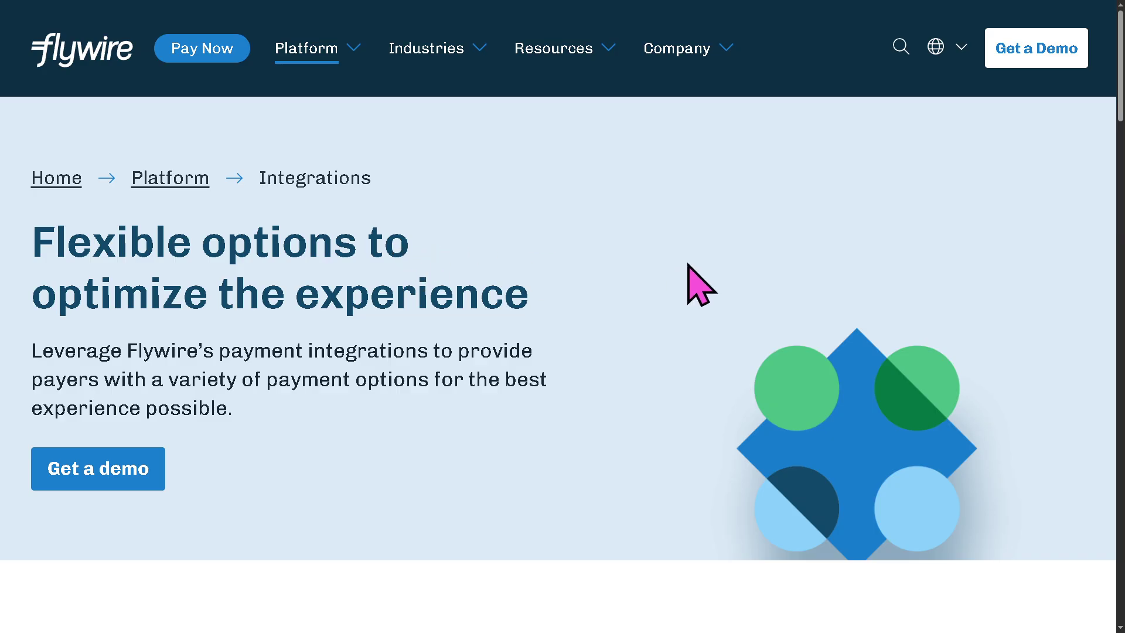
scroll(558, 326, "down", 4)
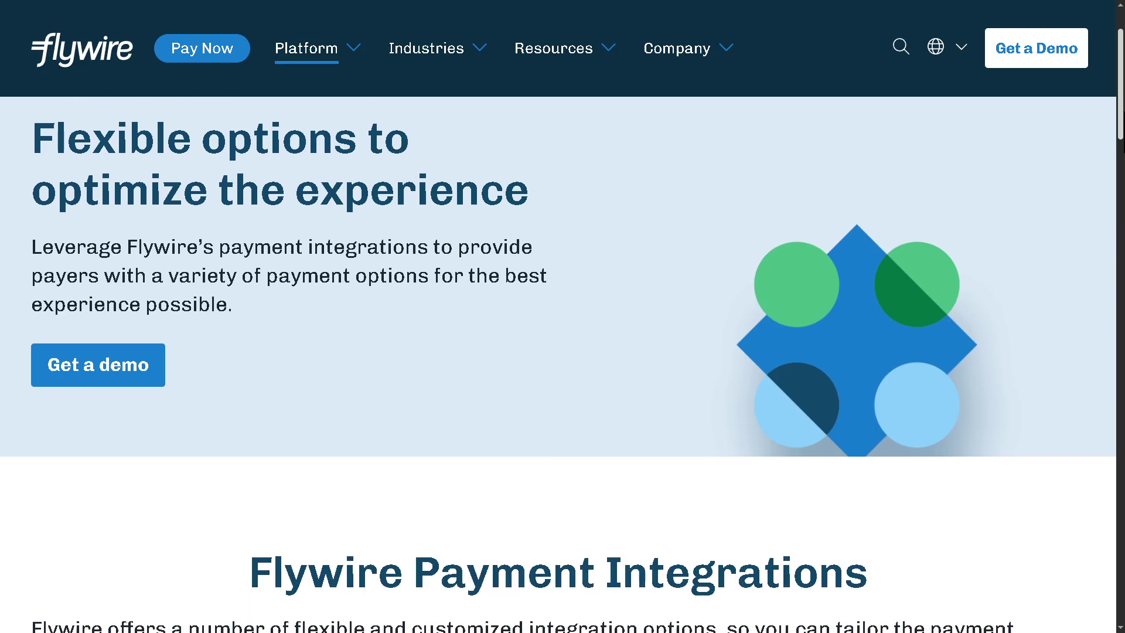
scroll(557, 325, "down", 5)
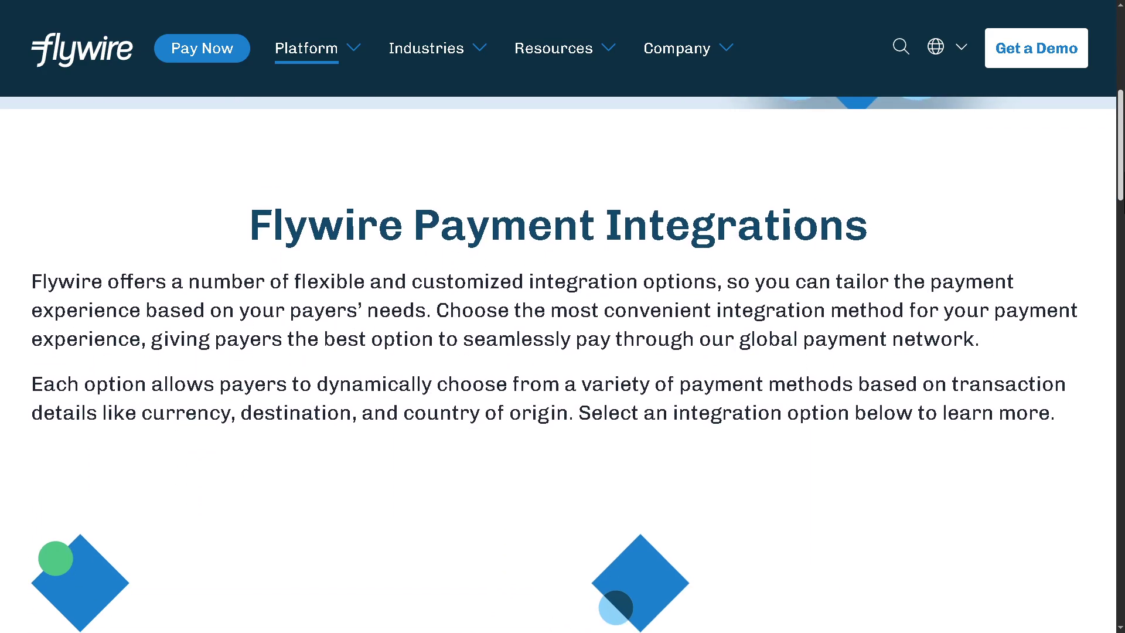
scroll(558, 325, "down", 6)
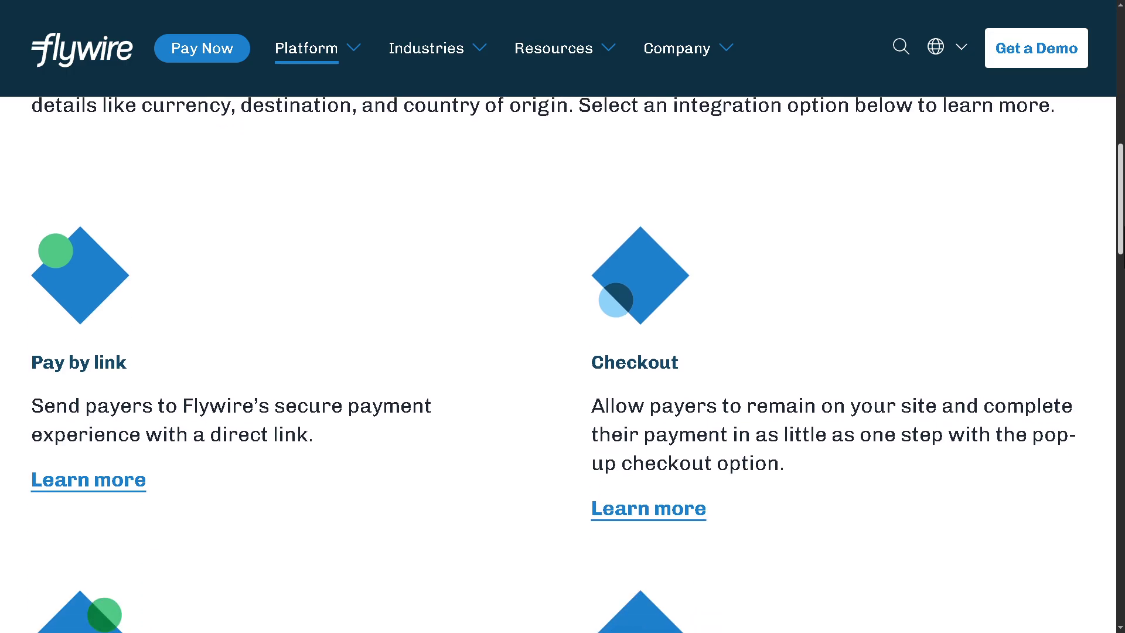
scroll(558, 326, "down", 5)
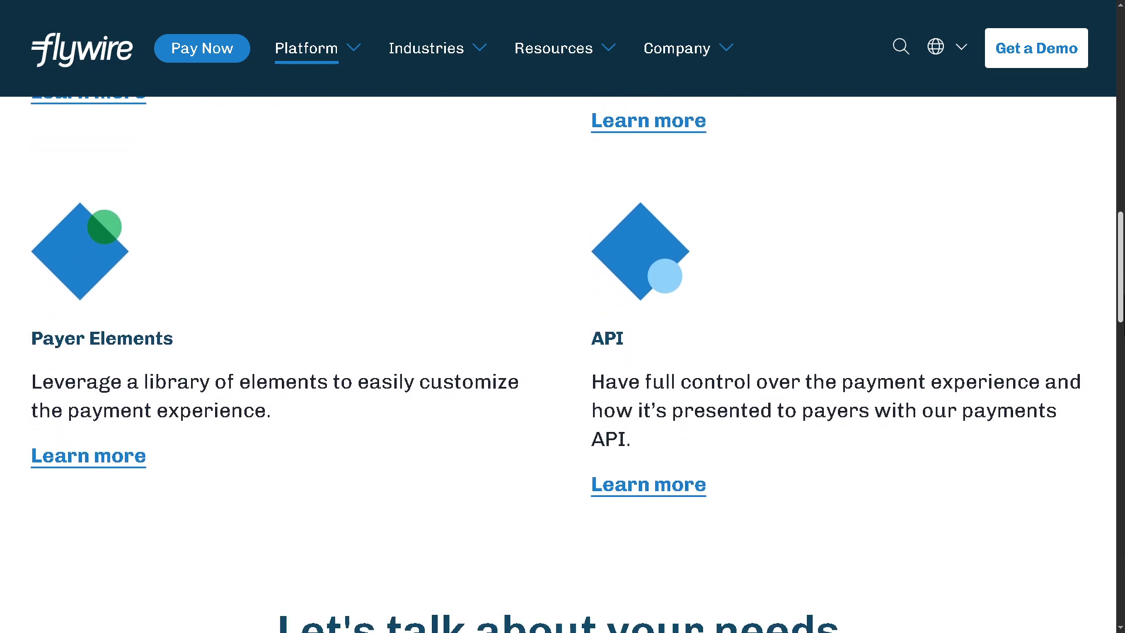
scroll(558, 326, "down", 1)
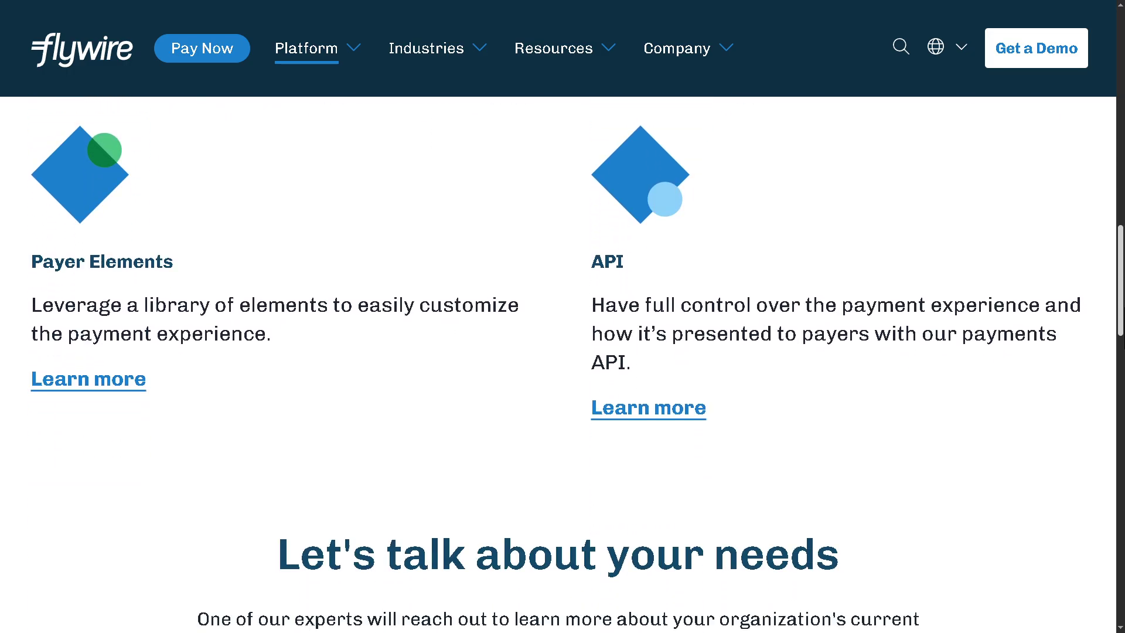
scroll(557, 326, "down", 1)
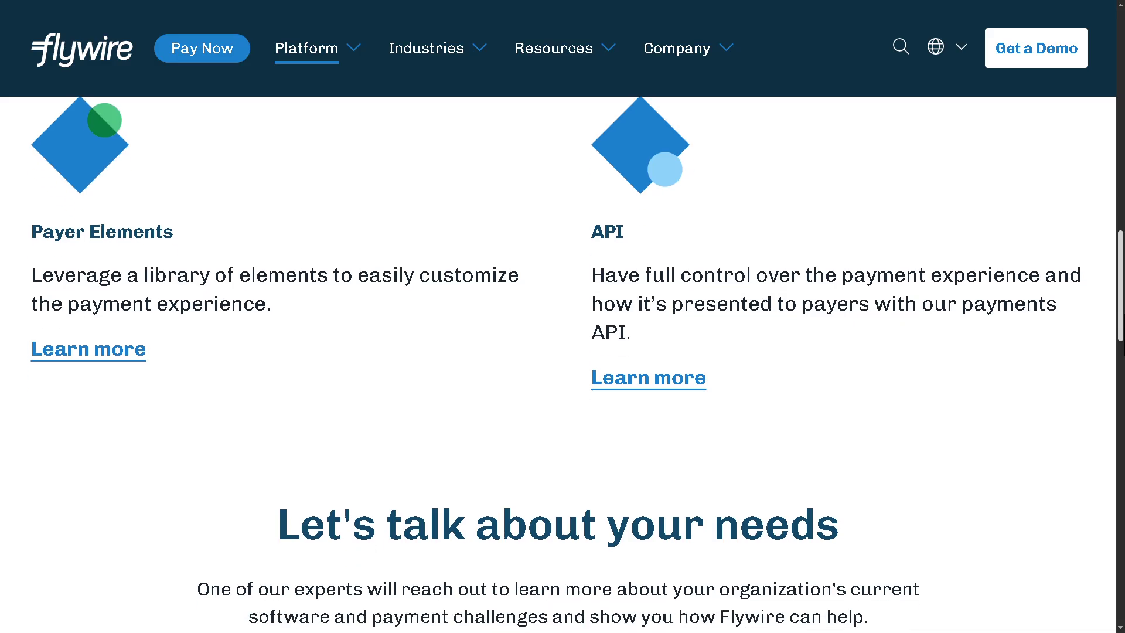
scroll(558, 326, "down", 1)
scroll(558, 326, "down", 4)
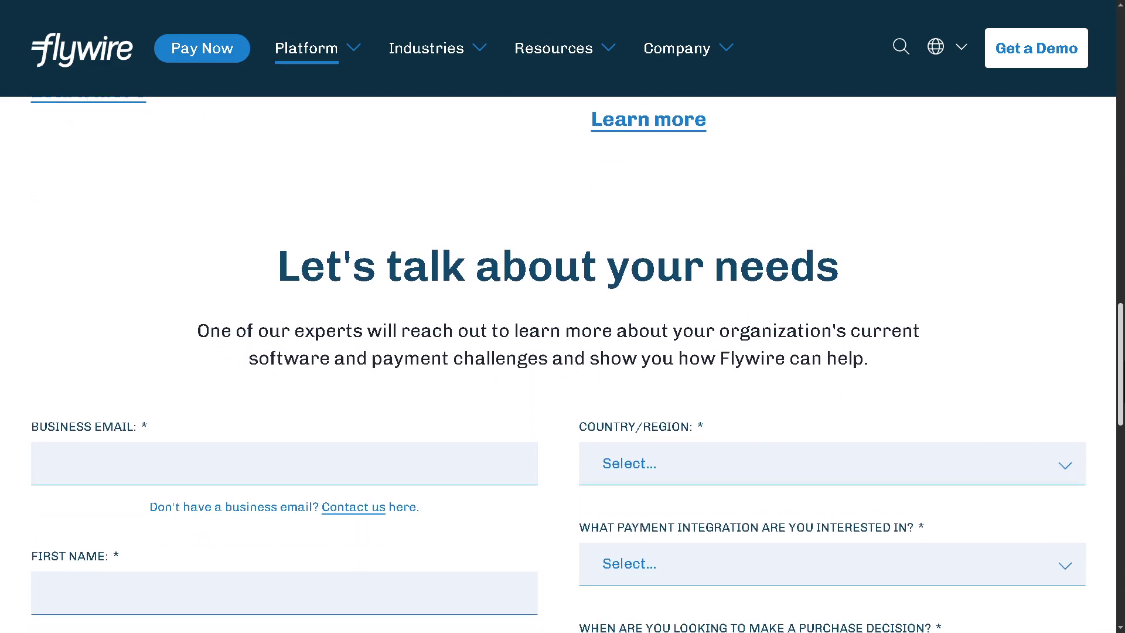
scroll(558, 325, "down", 2)
scroll(866, 246, "down", 2)
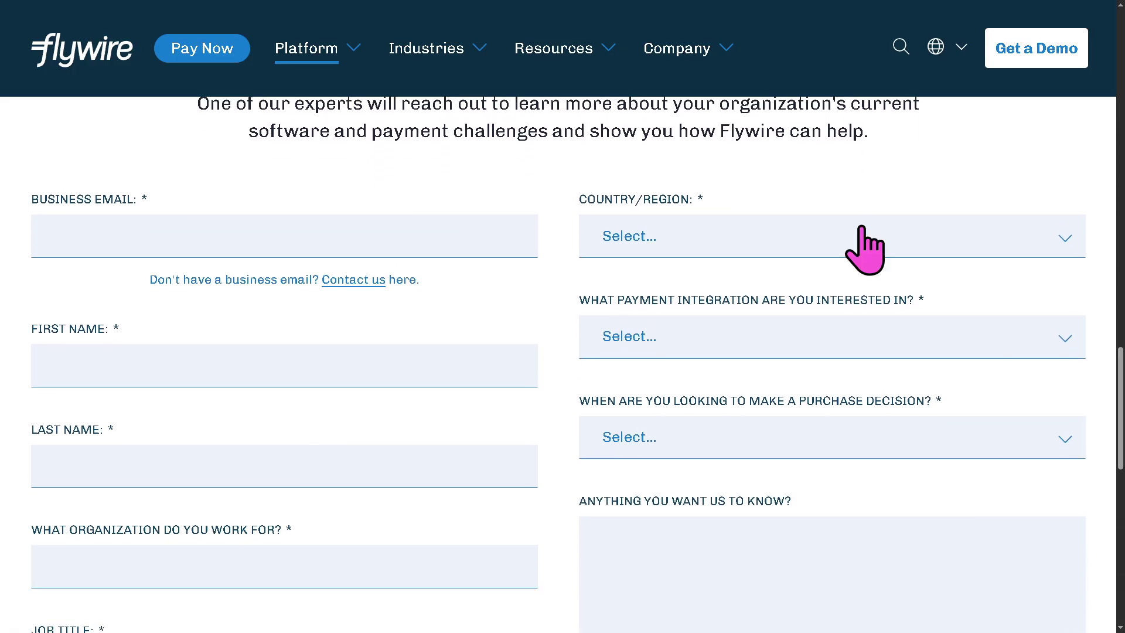
mouse_move(342, 92)
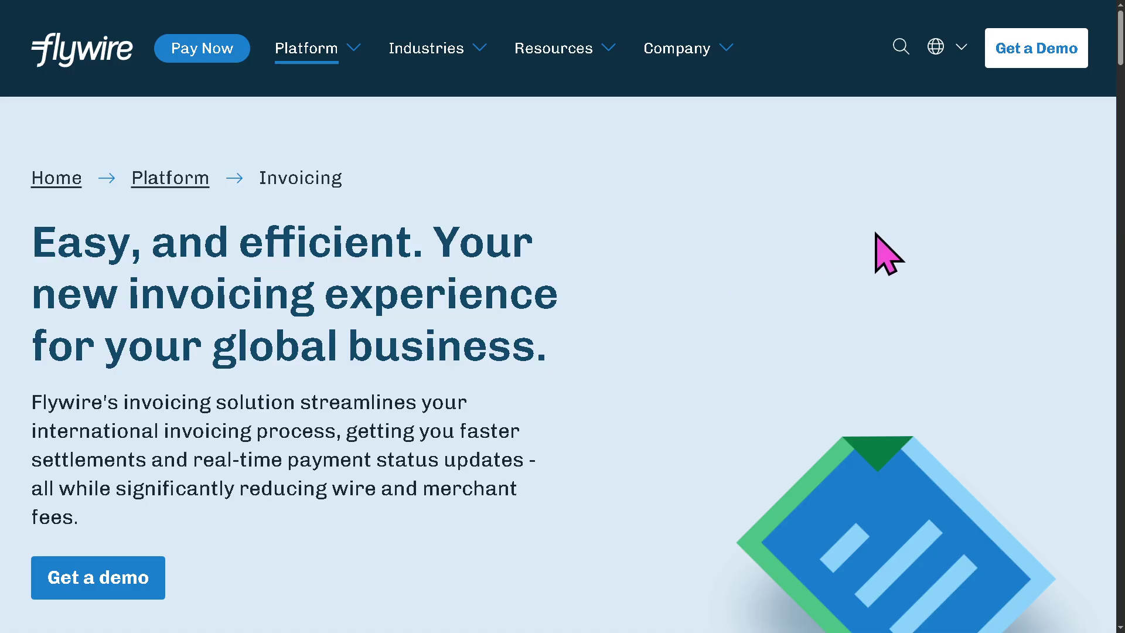
- Scroll the Invoicing page through Features to the benefits section, then show the Industries menu
scroll(1121, 88, "down", 3)
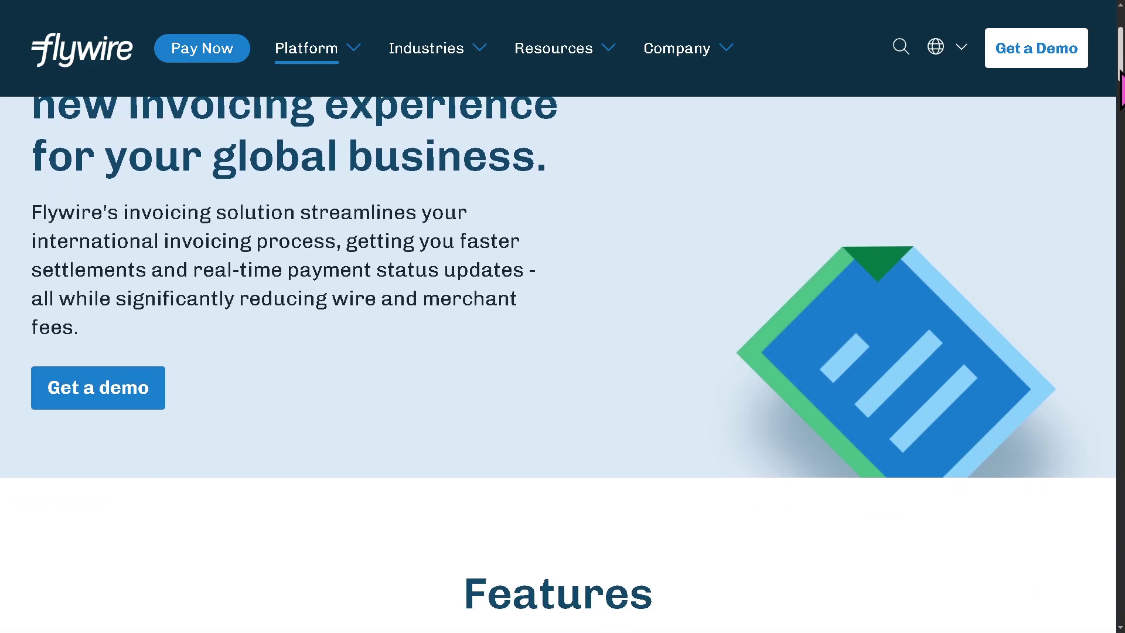
left_click_drag(1120, 69, 1121, 151)
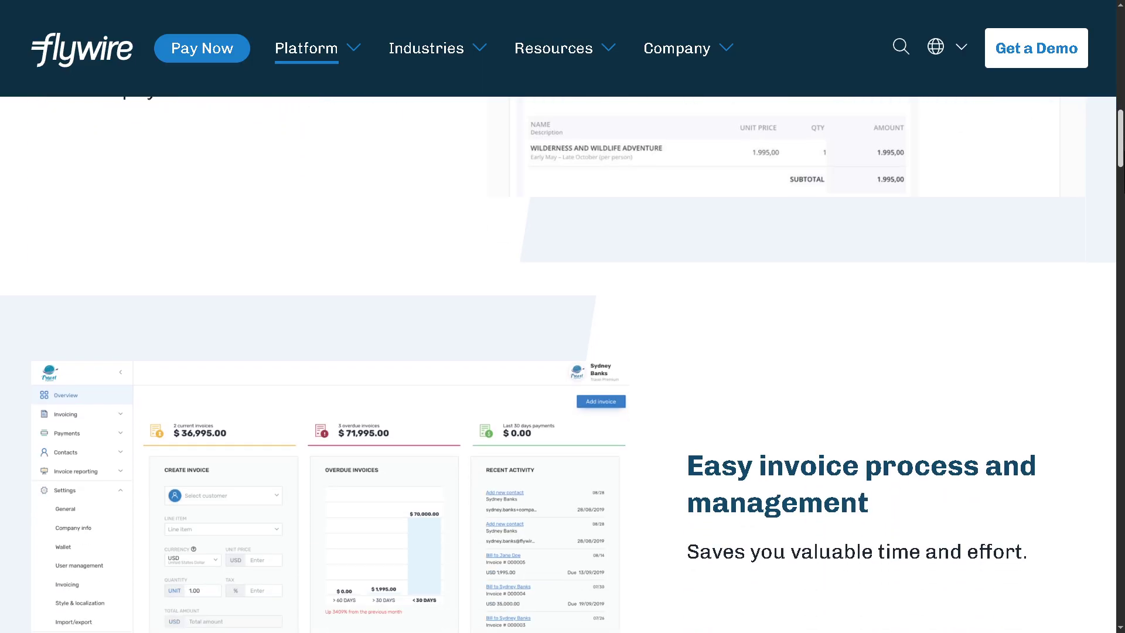
left_click_drag(1120, 151, 1121, 208)
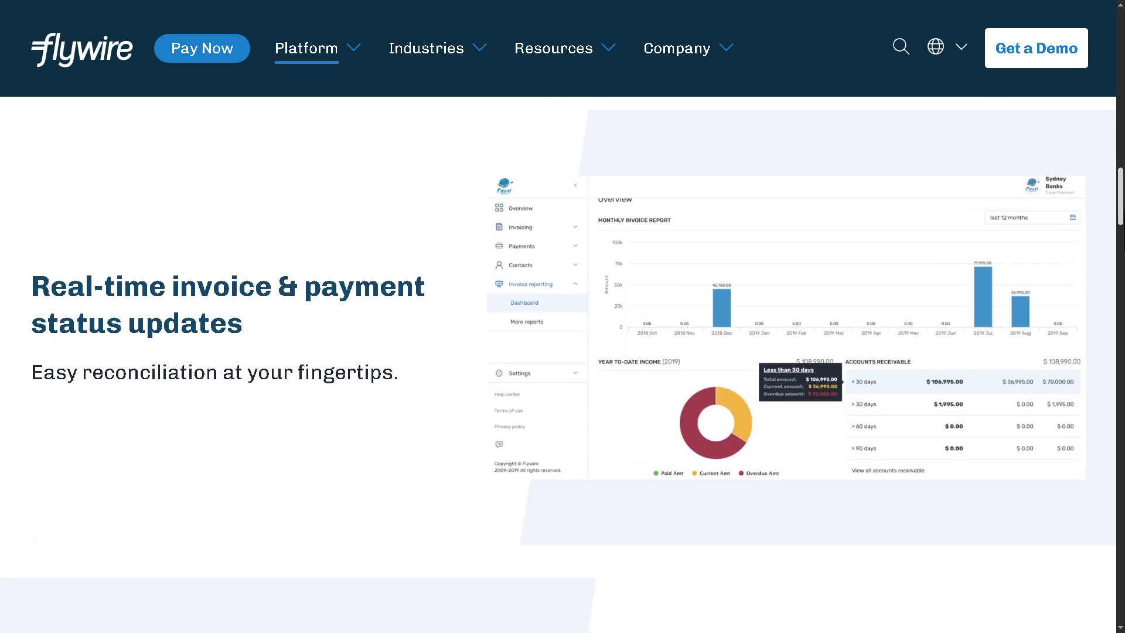
scroll(392, 193, "down", 13)
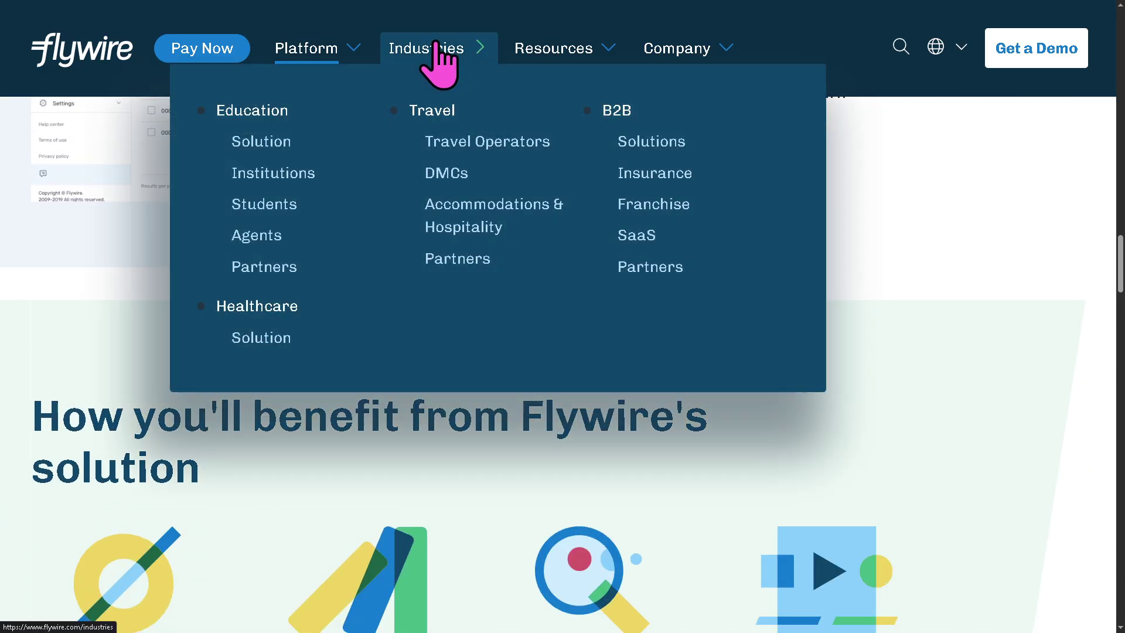
left_click(436, 48)
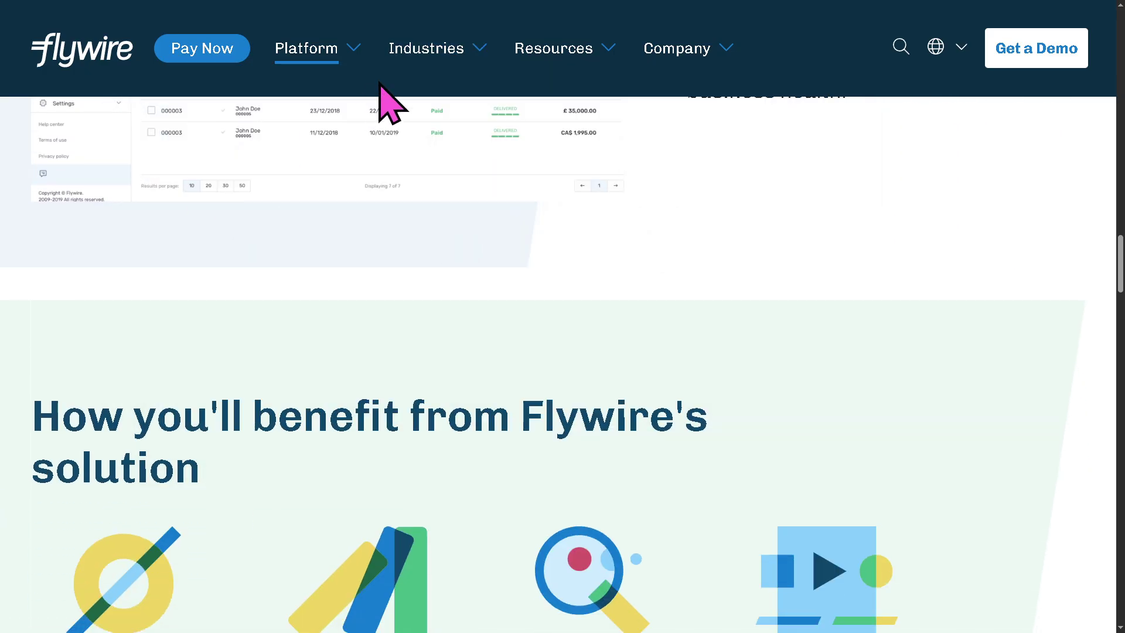
- List the Webinars resources, open the Germany 101 webinar and scroll to its registration form
mouse_move(440, 55)
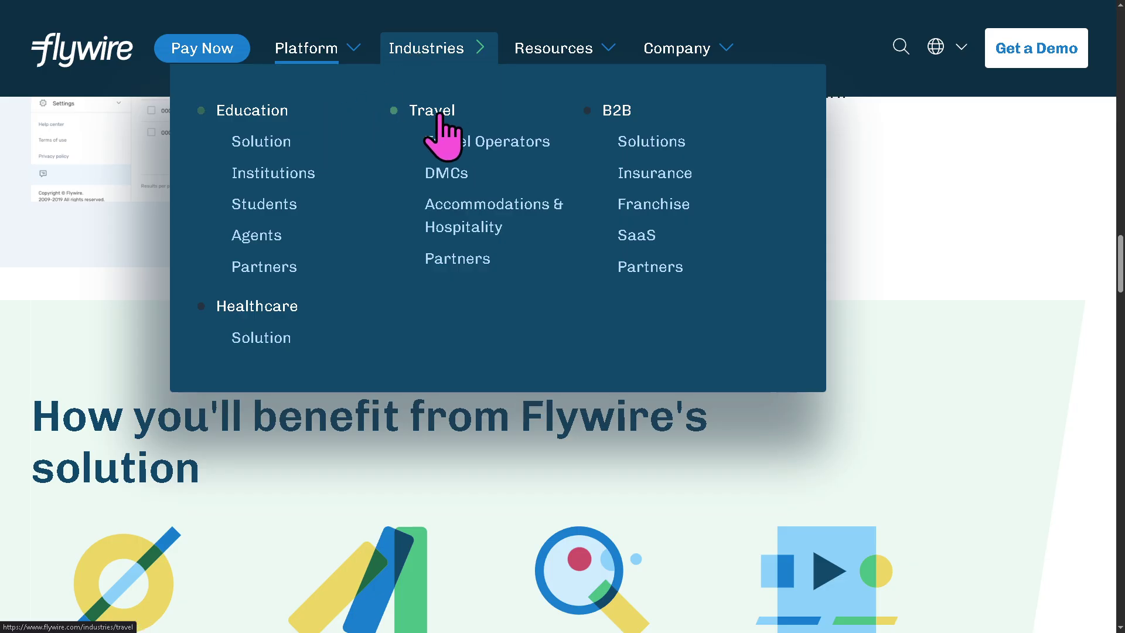
mouse_move(598, 54)
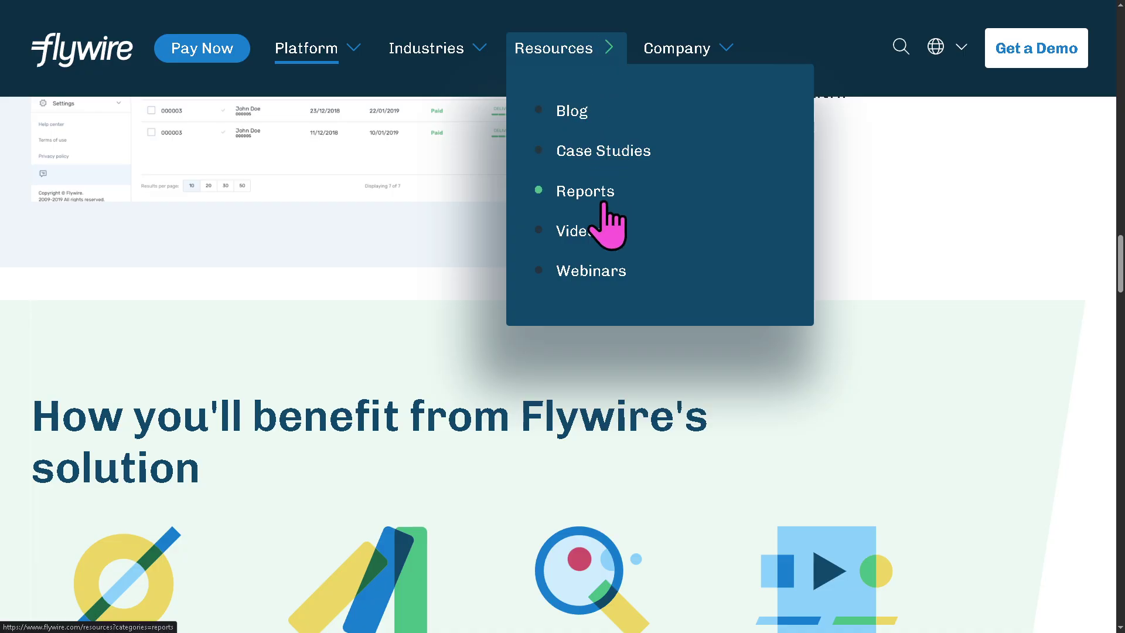
left_click(587, 276)
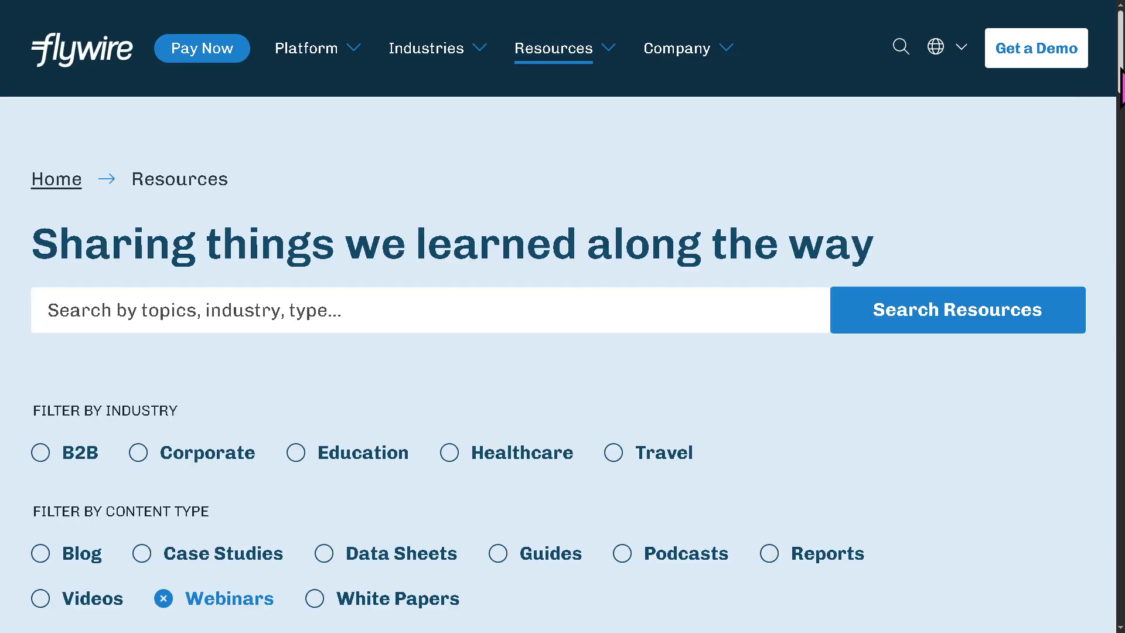
left_click_drag(1120, 85, 1120, 200)
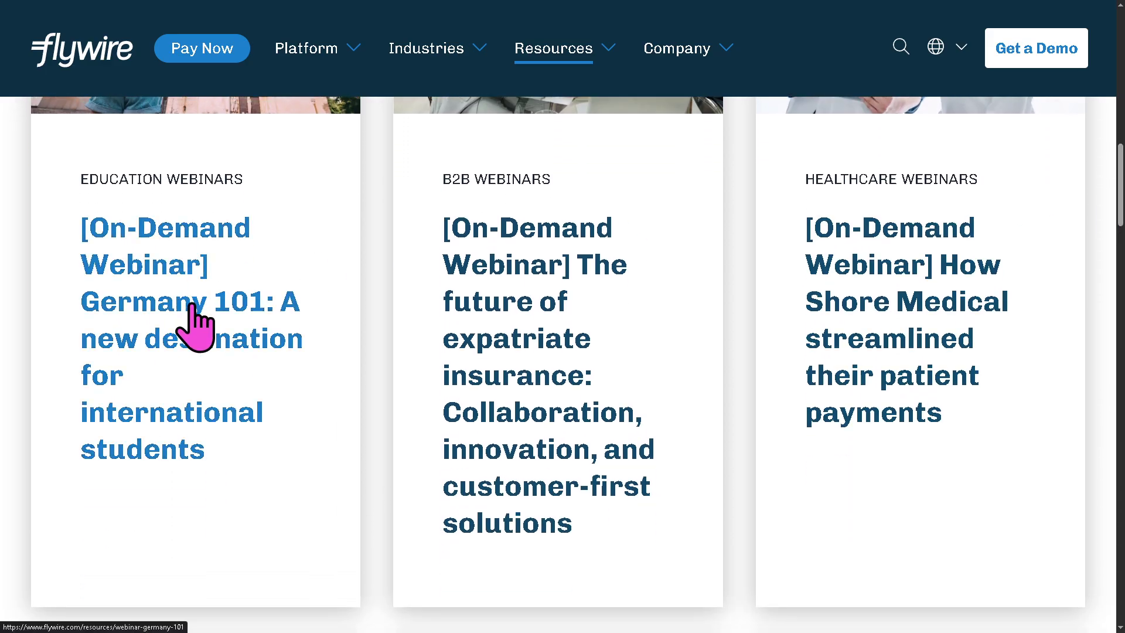
left_click(195, 326)
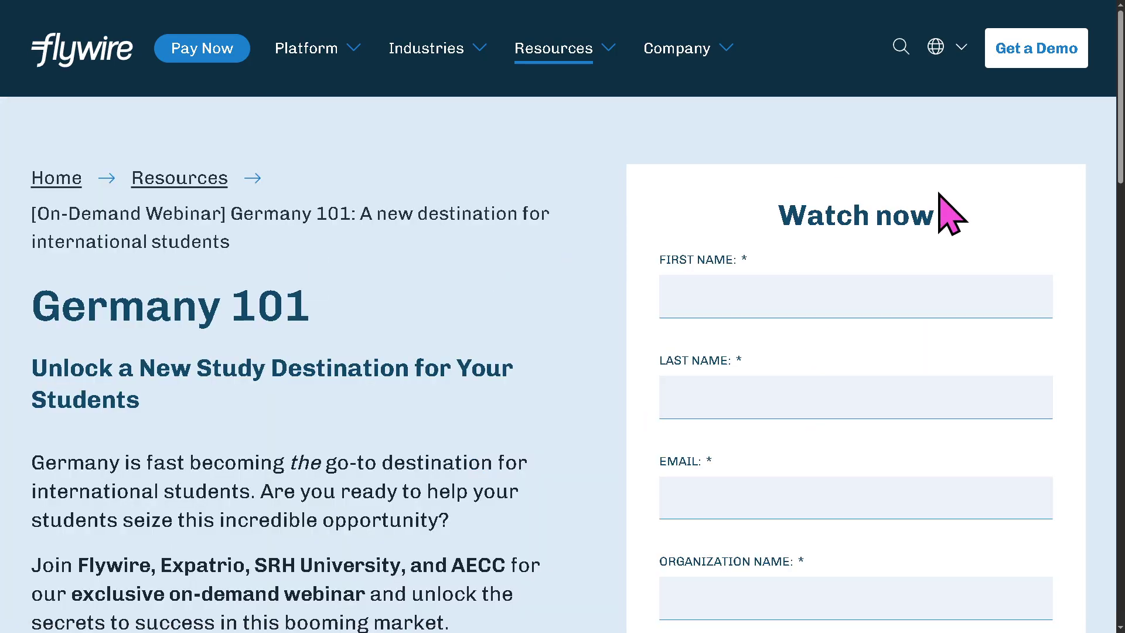
left_click_drag(1121, 149, 1120, 312)
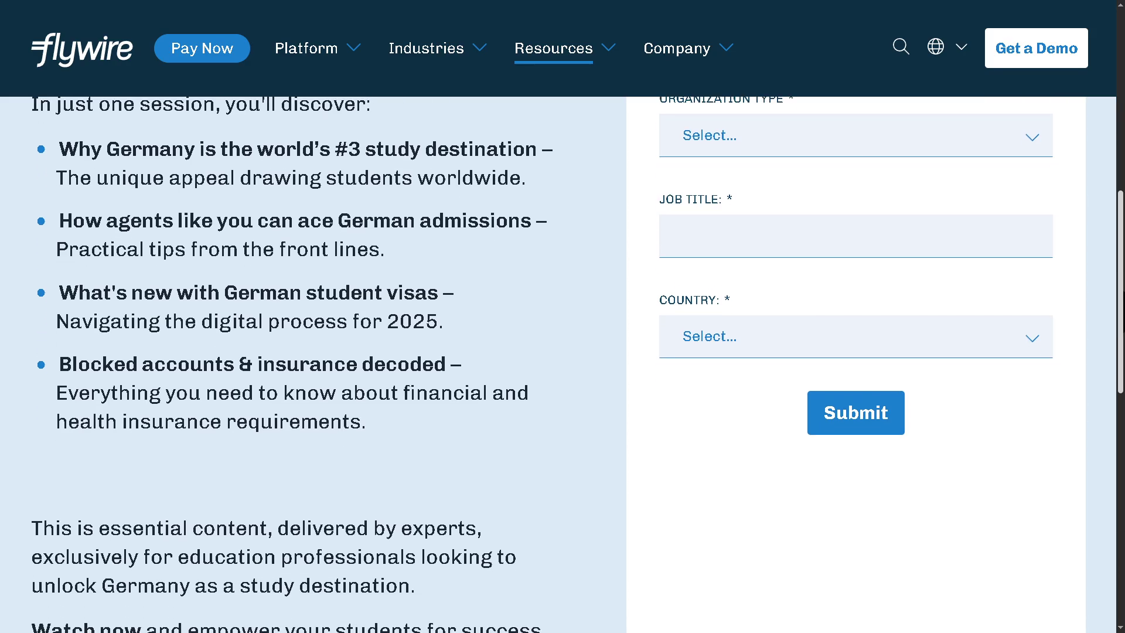
- Scroll Capterra's Flywire profile through the Stripe comparison, alternatives, reviews and Support to the footer
left_click(100, 53)
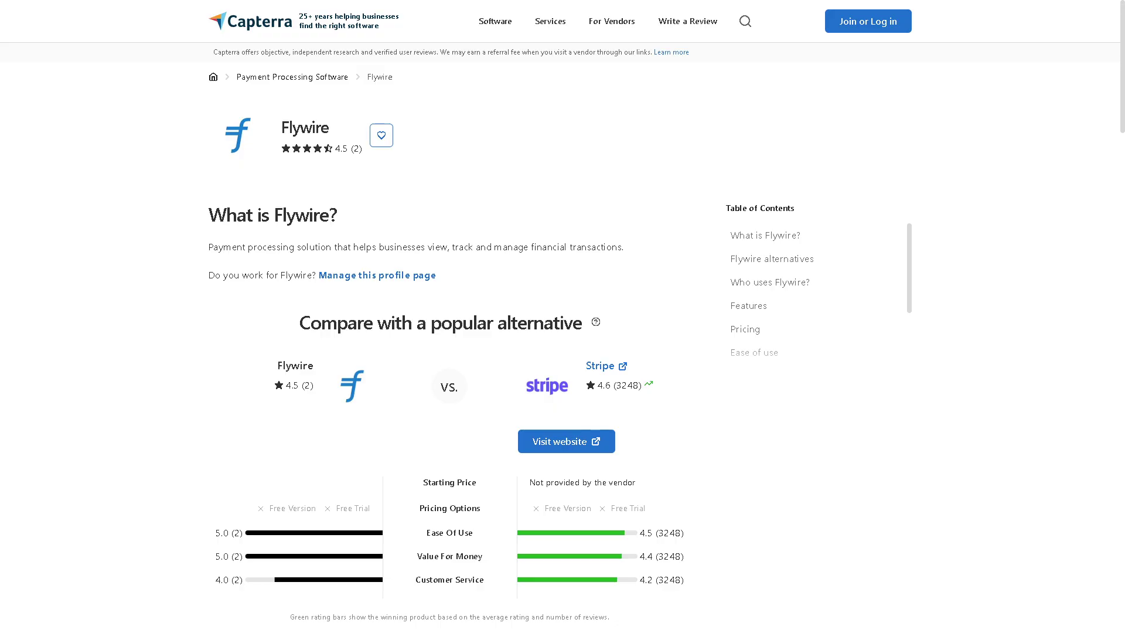
scroll(146, 315, "down", 6)
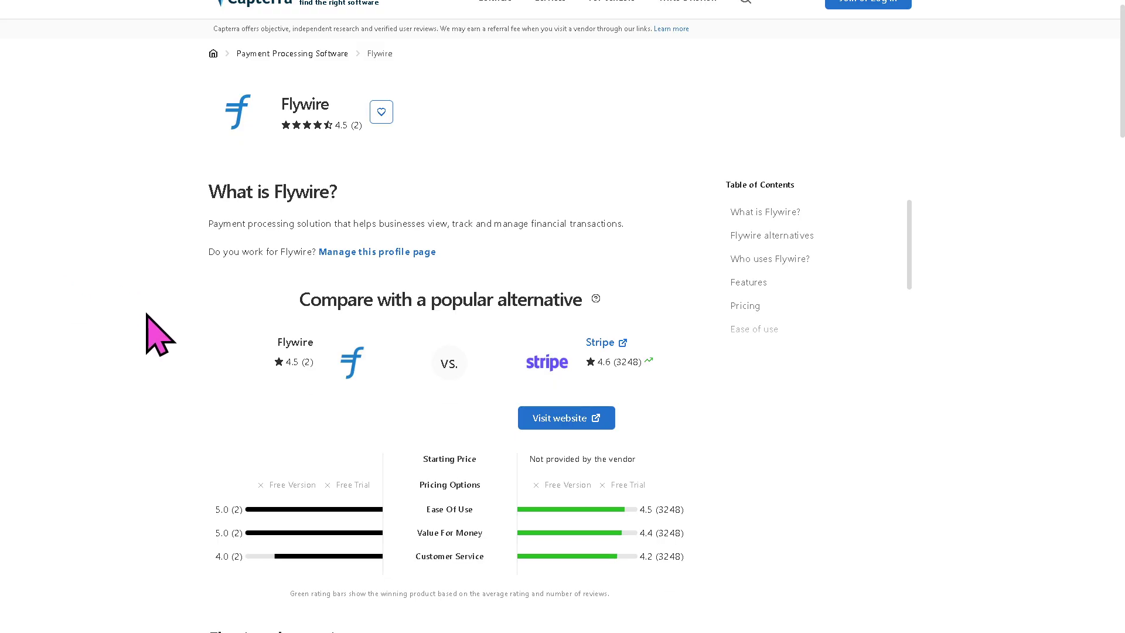
scroll(146, 315, "down", 9)
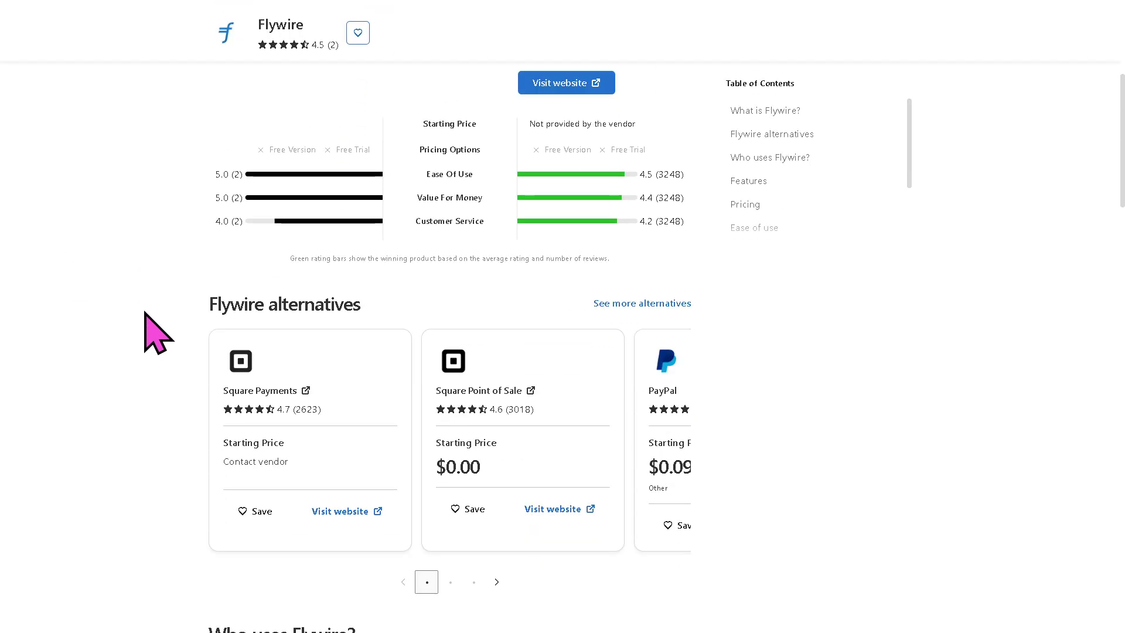
scroll(146, 315, "down", 13)
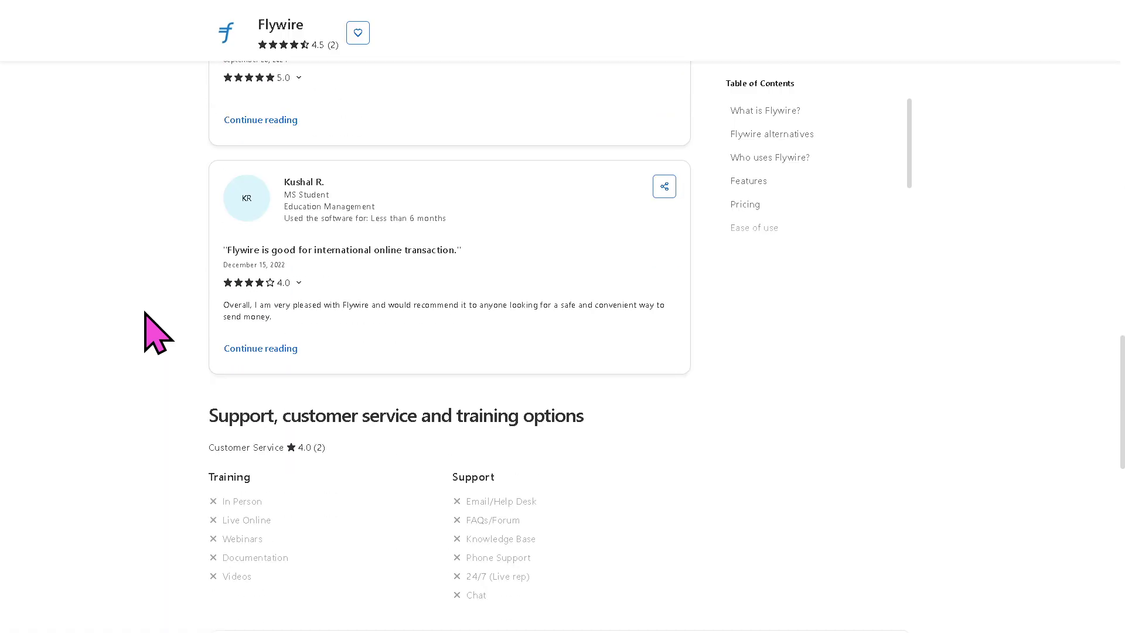
scroll(147, 315, "down", 3)
scroll(146, 315, "down", 6)
scroll(146, 314, "down", 5)
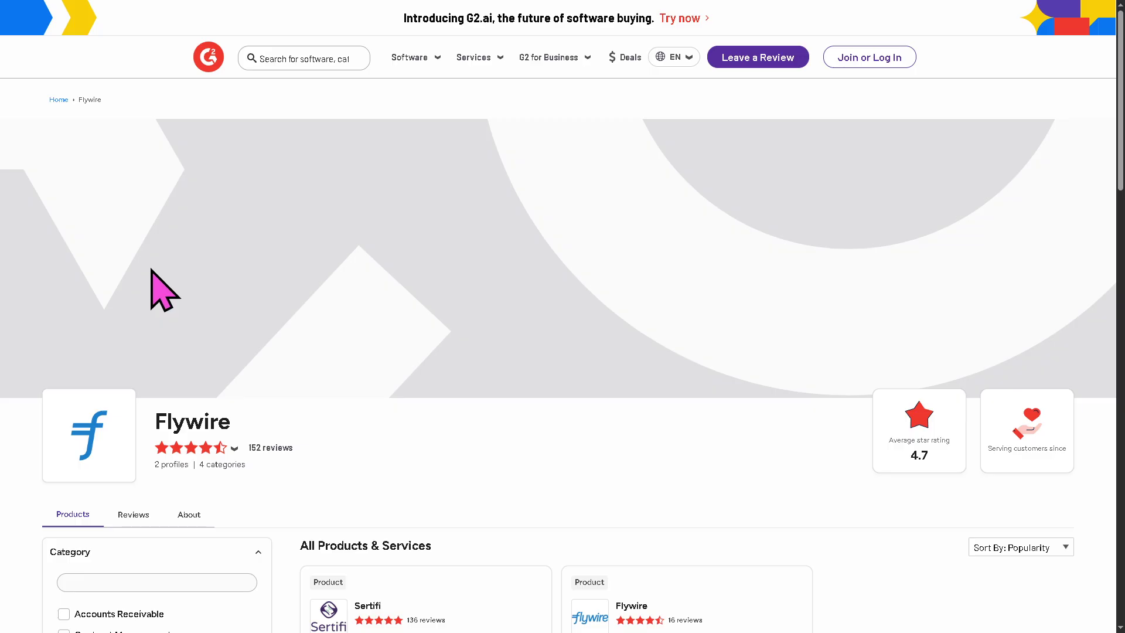
- Scroll G2's Flywire vendor page (4.7 stars, 152 reviews) down to the reviews and star-rating filters
scroll(151, 269, "down", 2)
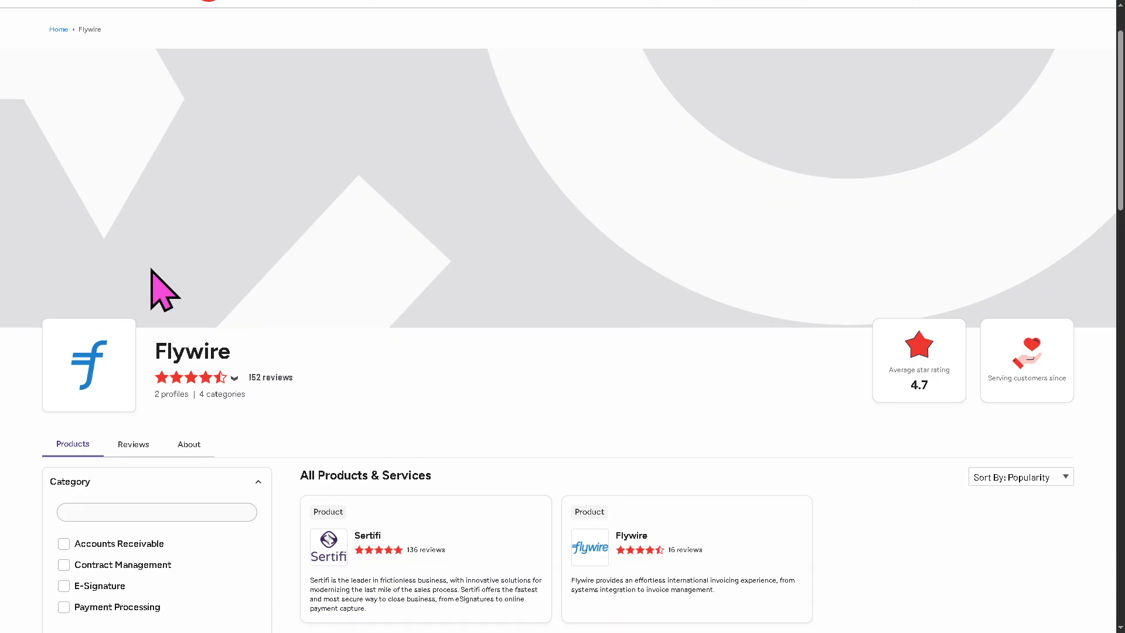
scroll(151, 270, "down", 7)
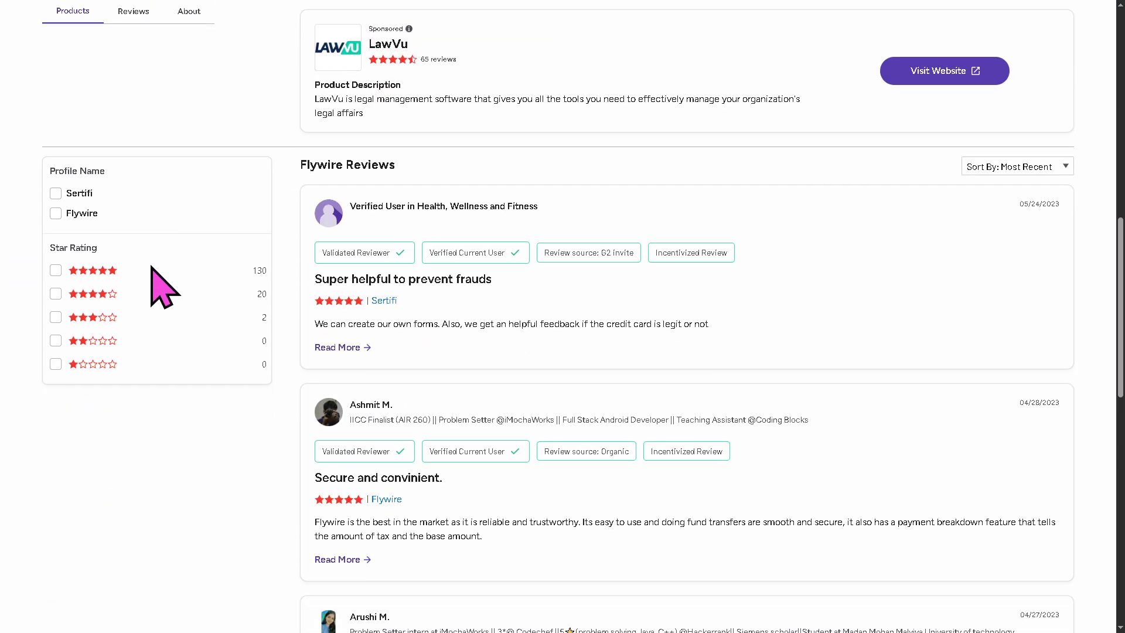
scroll(136, 271, "down", 1)
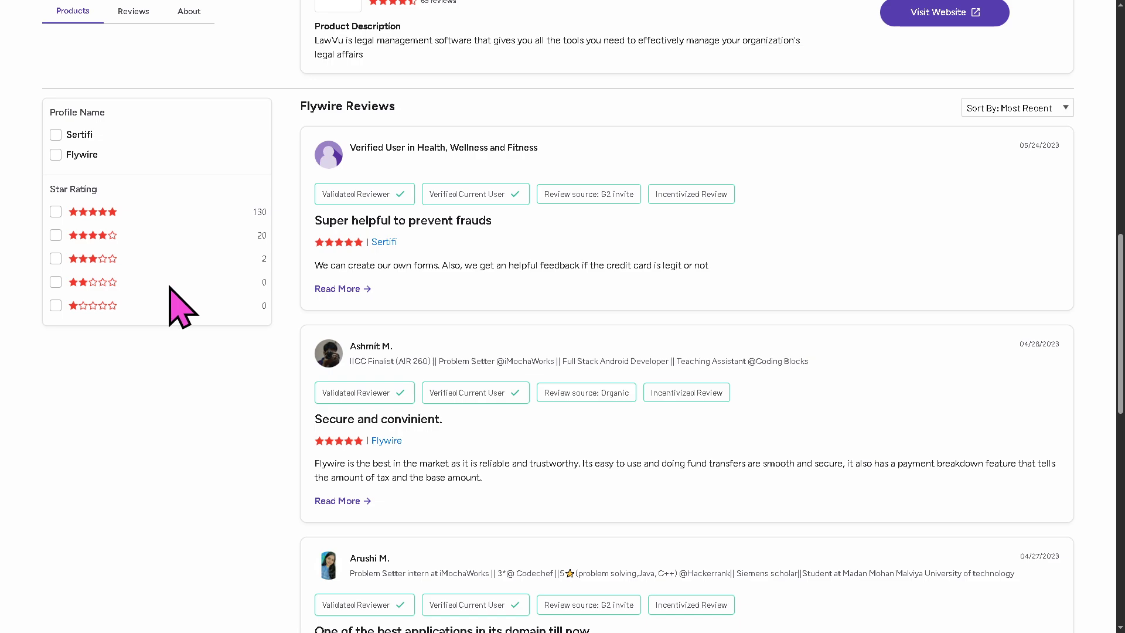
scroll(181, 306, "down", 5)
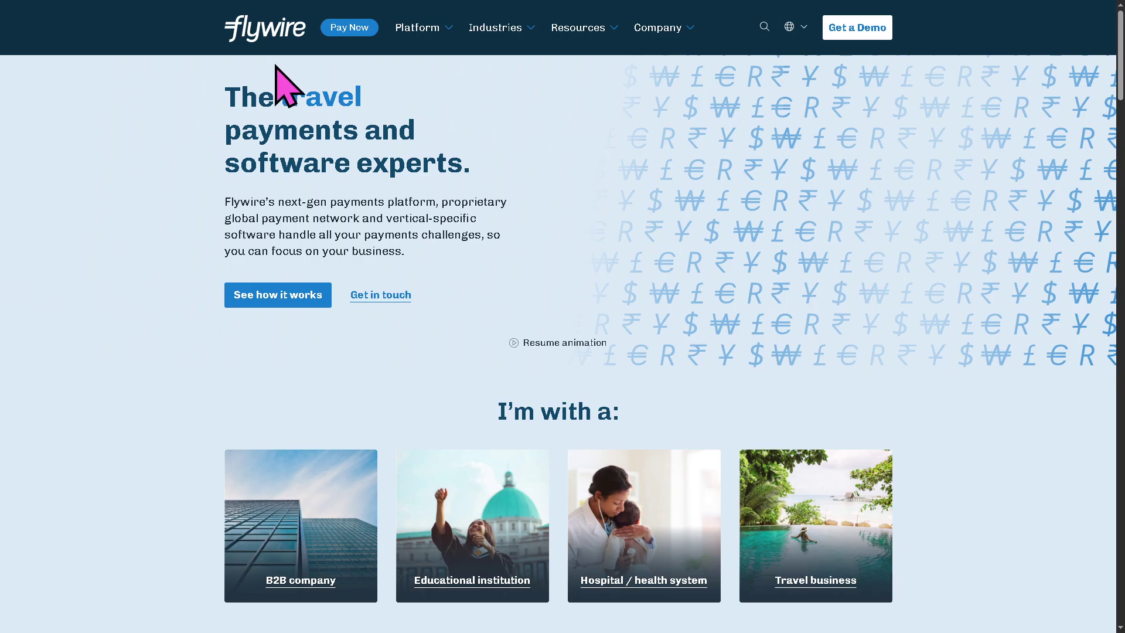
- Go through Pay Now to the payer portal, then to Find my bill's biller search
left_click(350, 31)
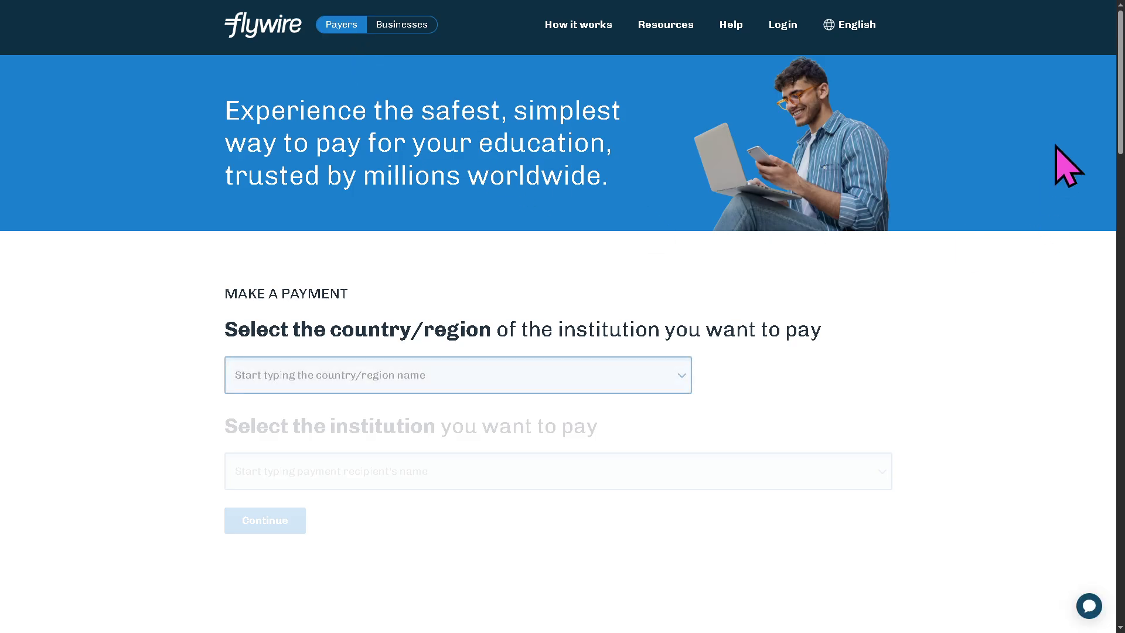
left_click_drag(1119, 91, 1116, 314)
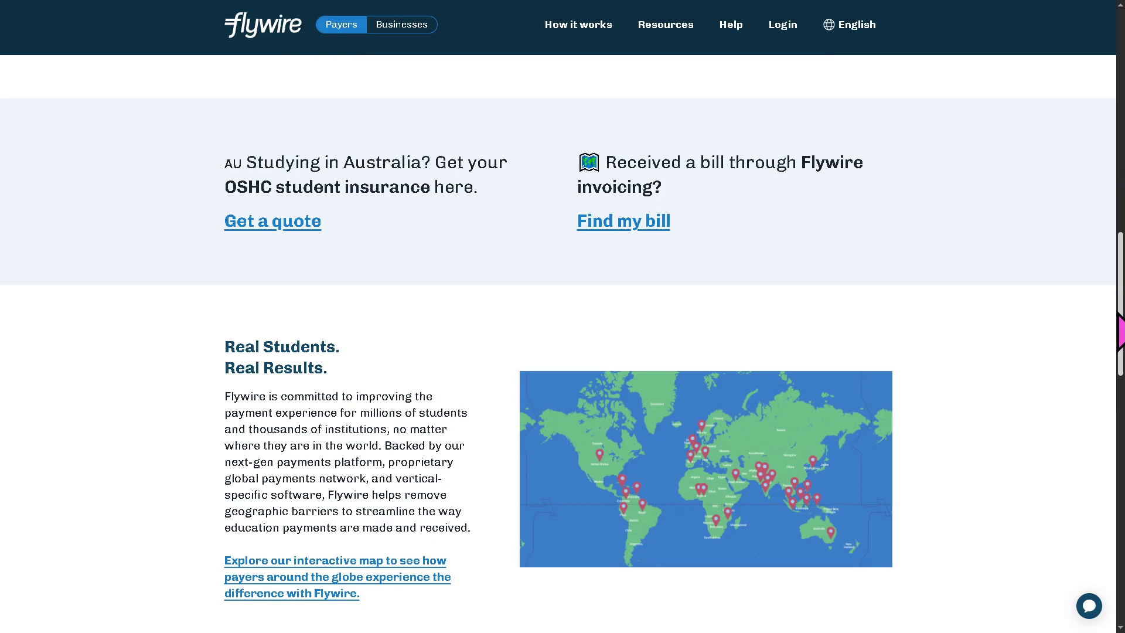
left_click(634, 228)
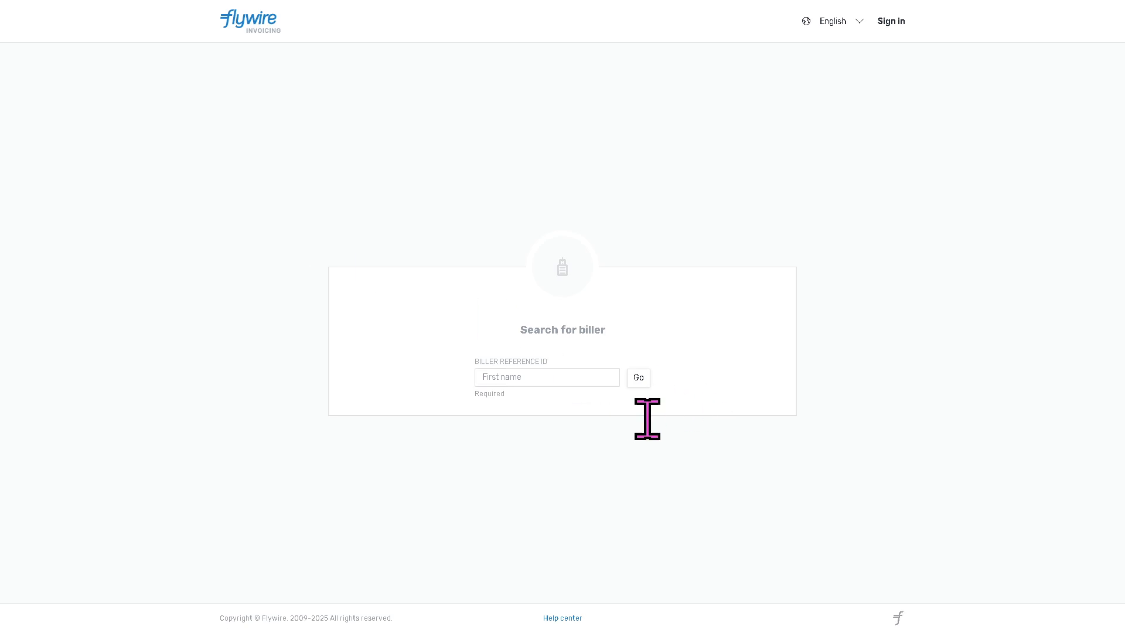
- Search billers by reference ID, see 'No billers match the entered ID', and return to the payer page
left_click(549, 375)
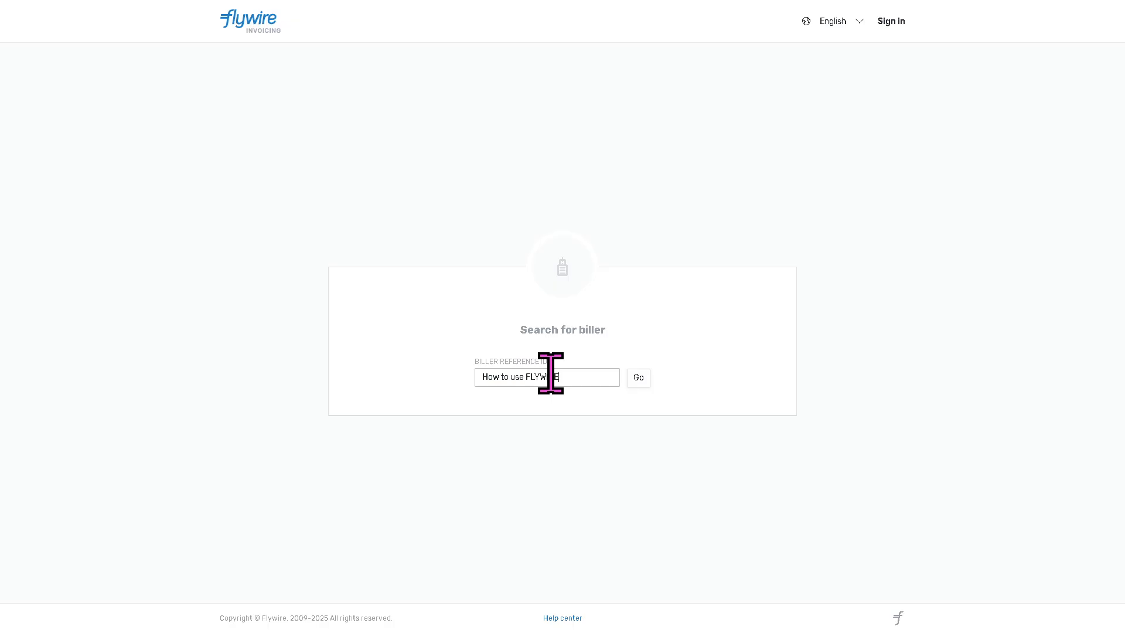
left_click(643, 380)
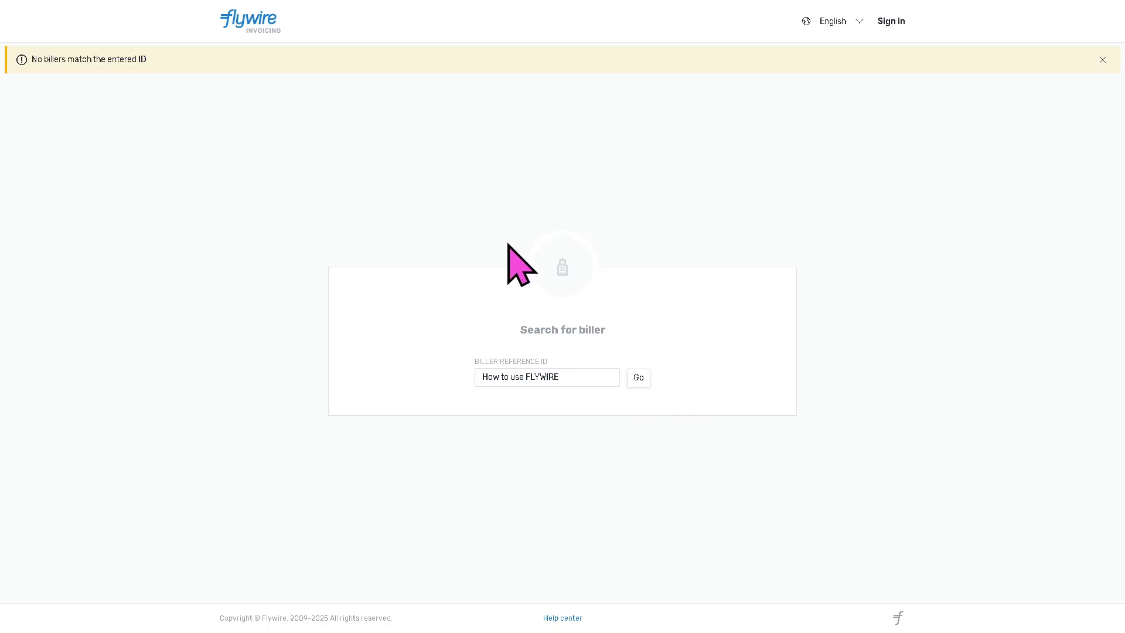
left_click(233, 15)
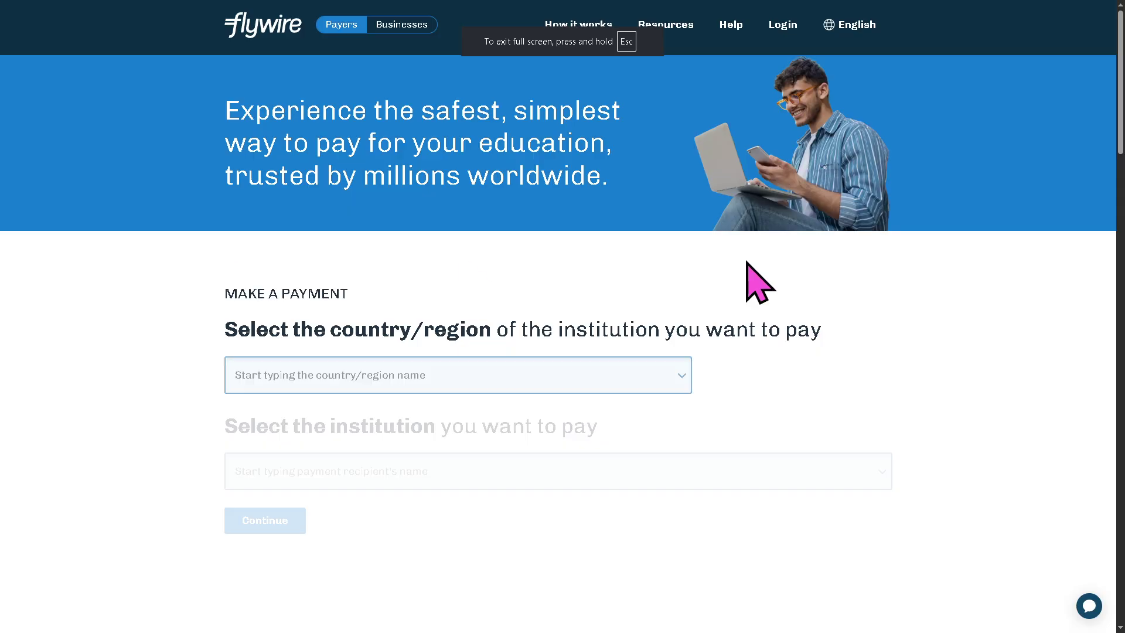
- Open the OSHC student insurance 'Get a quote' site from the payer page
scroll(562, 343, "down", 16)
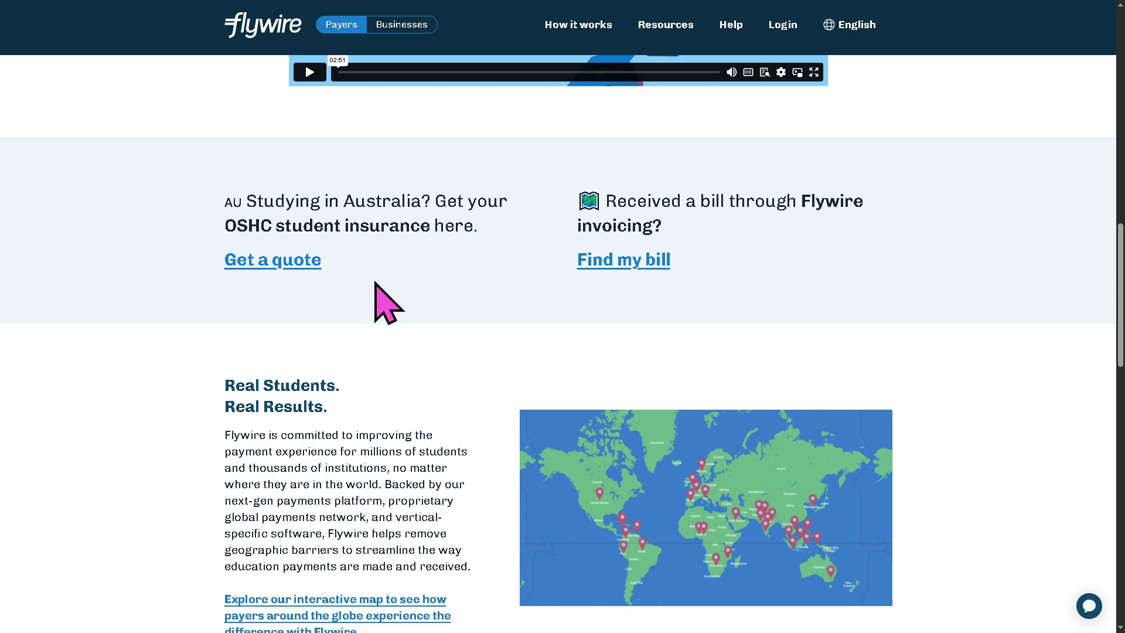
left_click(292, 262)
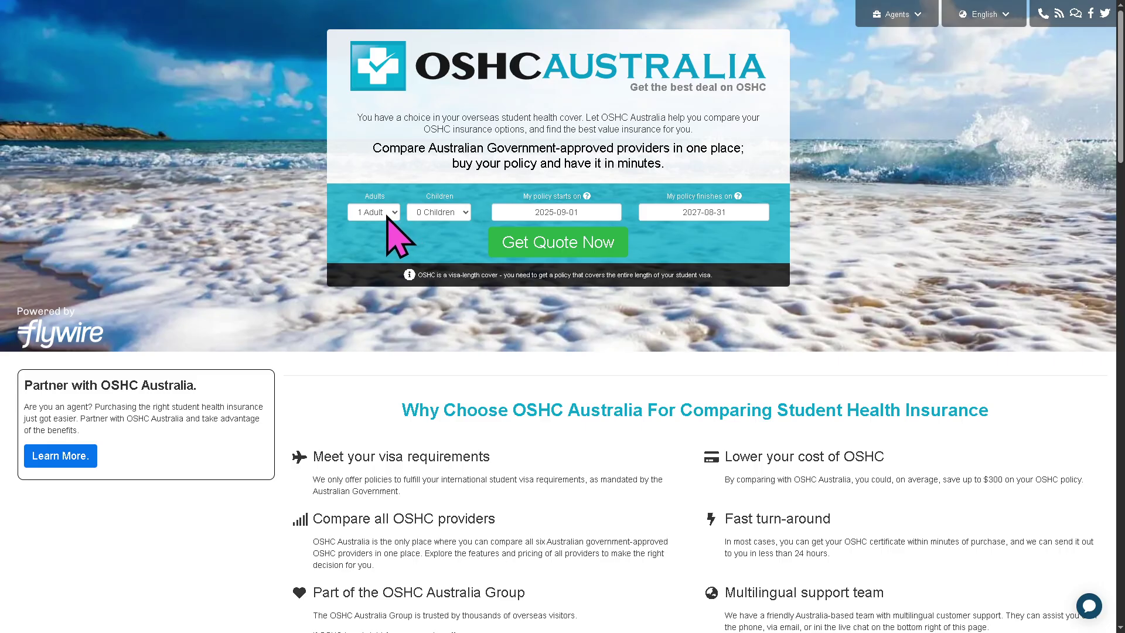
- Set the OSHC Australia quote to 2 Adults and 1 Child
left_click(375, 242)
left_click(438, 214)
left_click(432, 240)
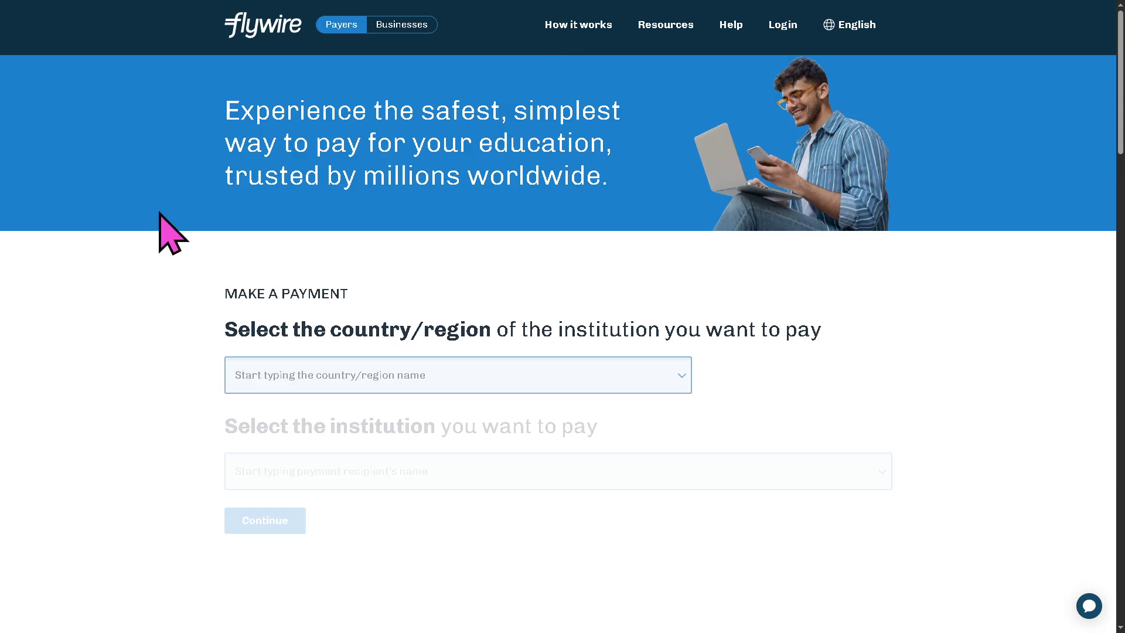
- Switch to the Businesses site and scroll through the Platform overview, showing 240+ countries and 140+ currencies
left_click(403, 25)
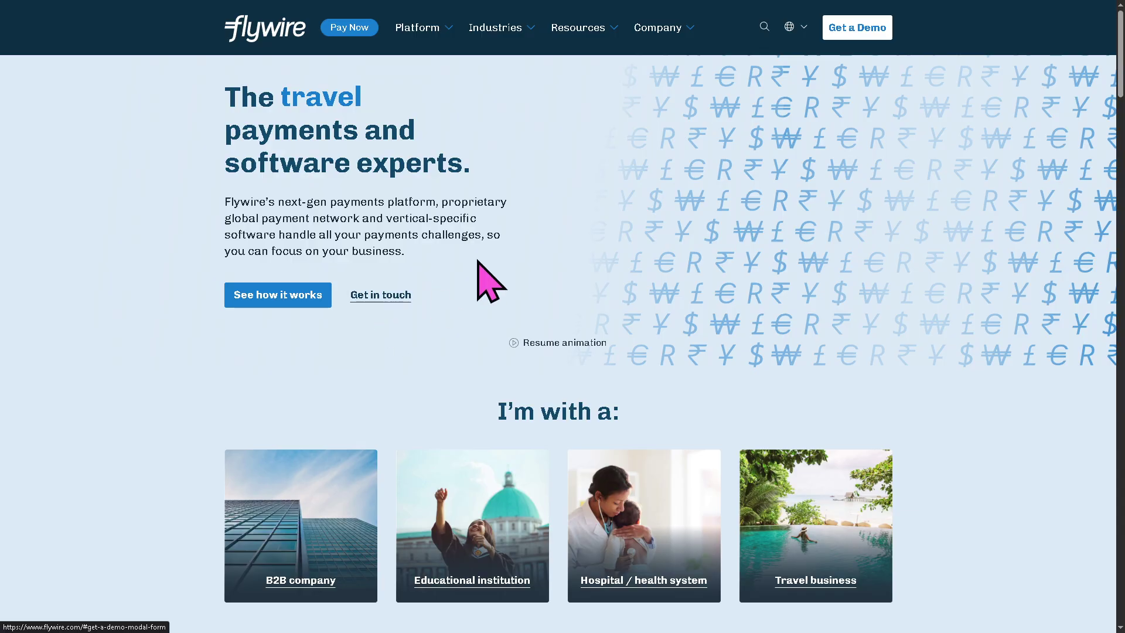
left_click(311, 299)
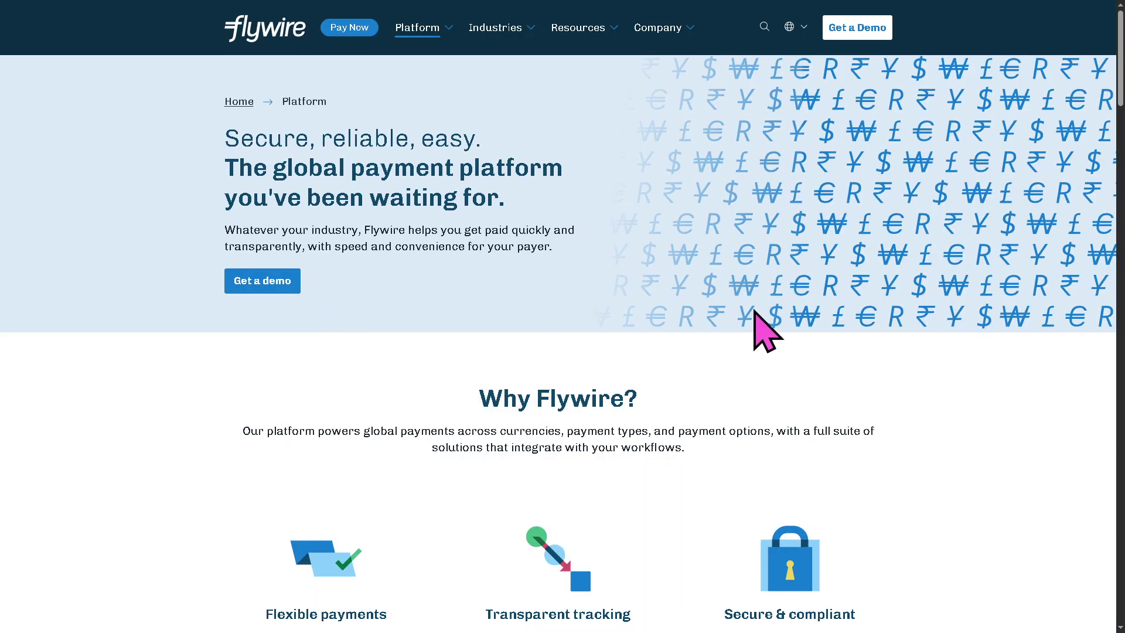
left_click_drag(1121, 90, 1122, 185)
scroll(1011, 283, "down", 9)
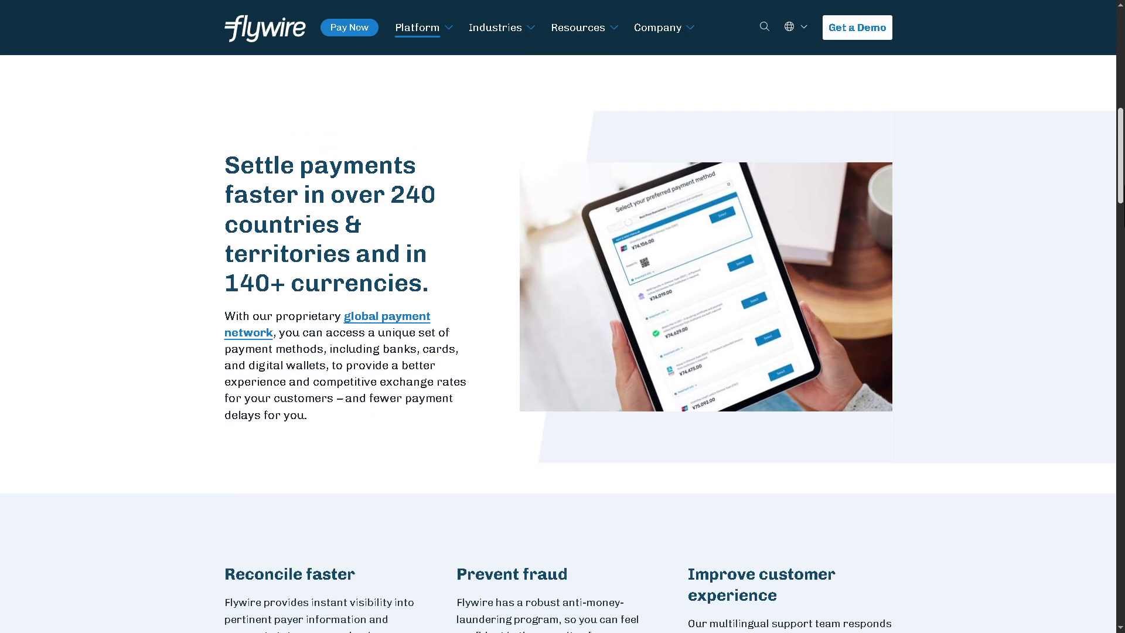